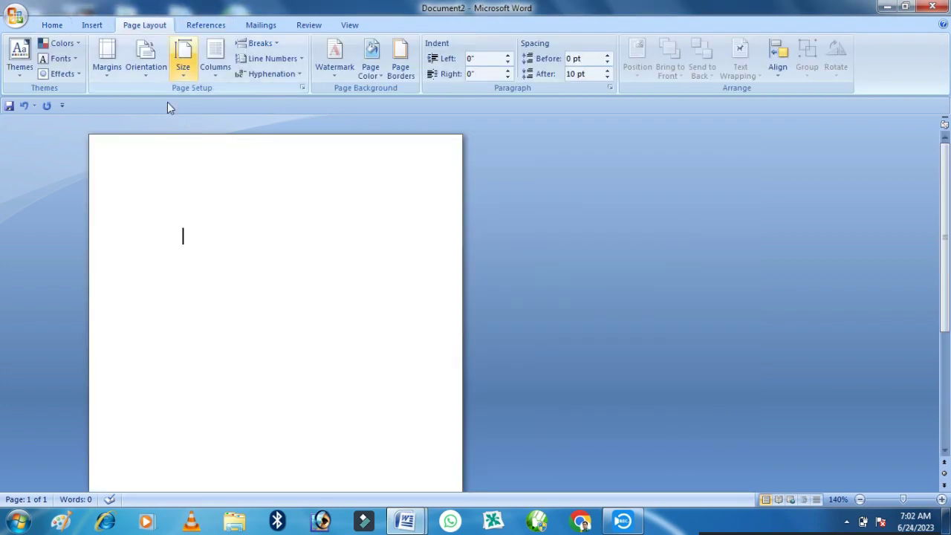
Switch the blank page's orientation to Landscape
left_click(145, 59)
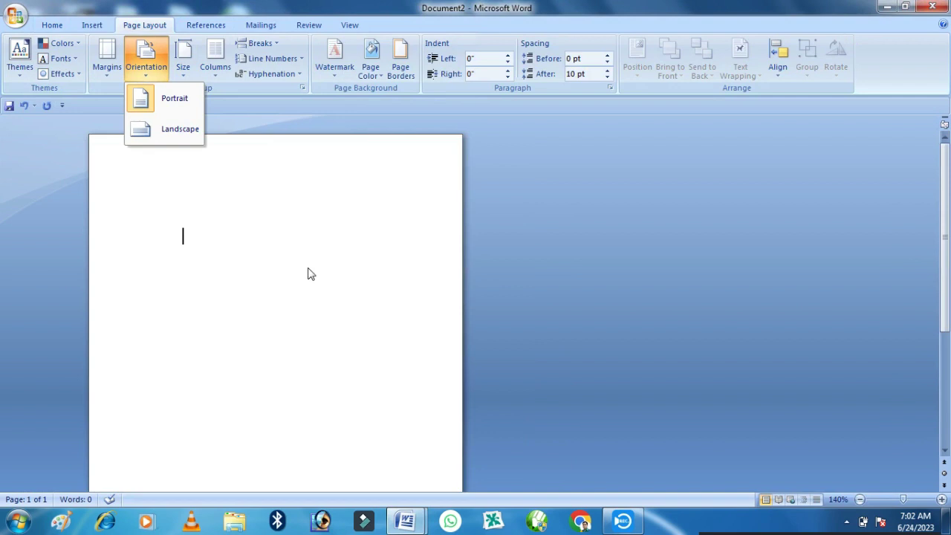
left_click(311, 274)
left_click(145, 69)
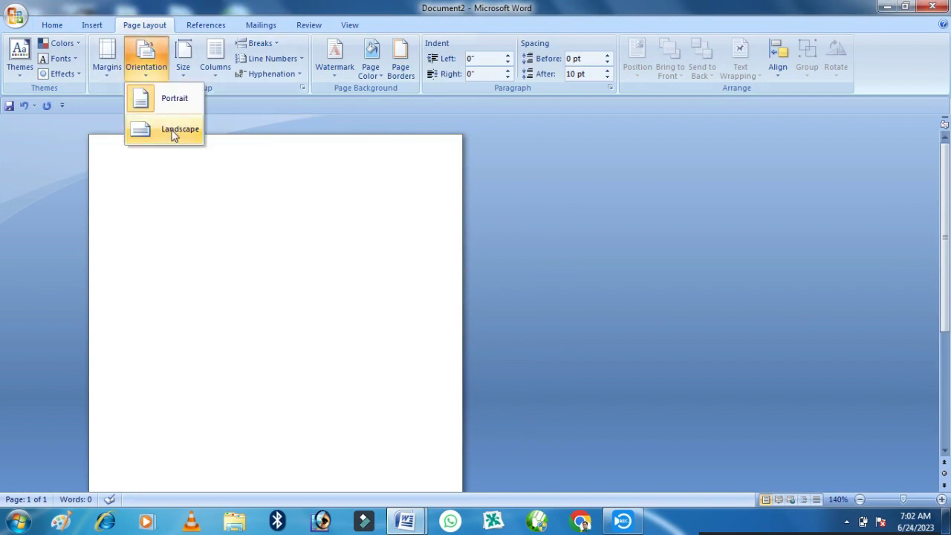
left_click(172, 130)
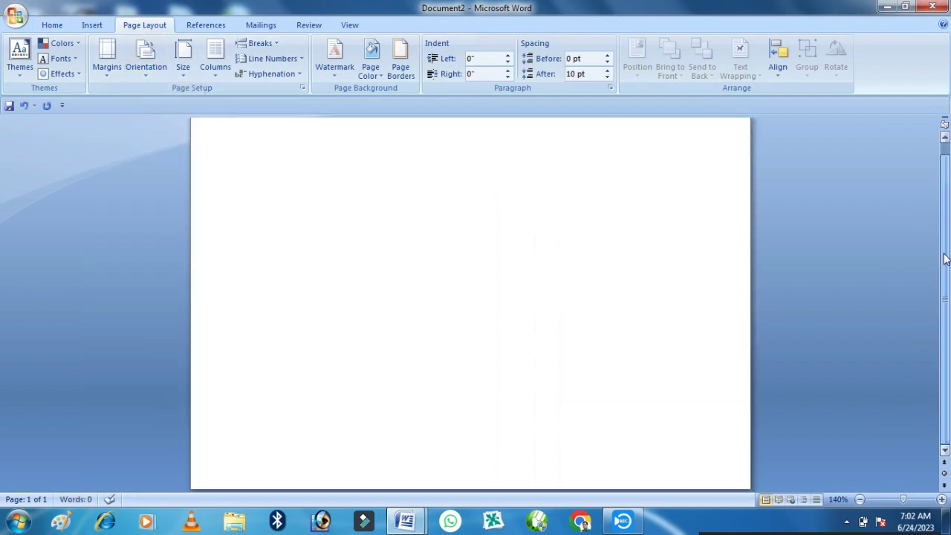
Zoom in on the page, then zoom out until the whole landscape page is visible
left_click_drag(945, 258, 945, 245)
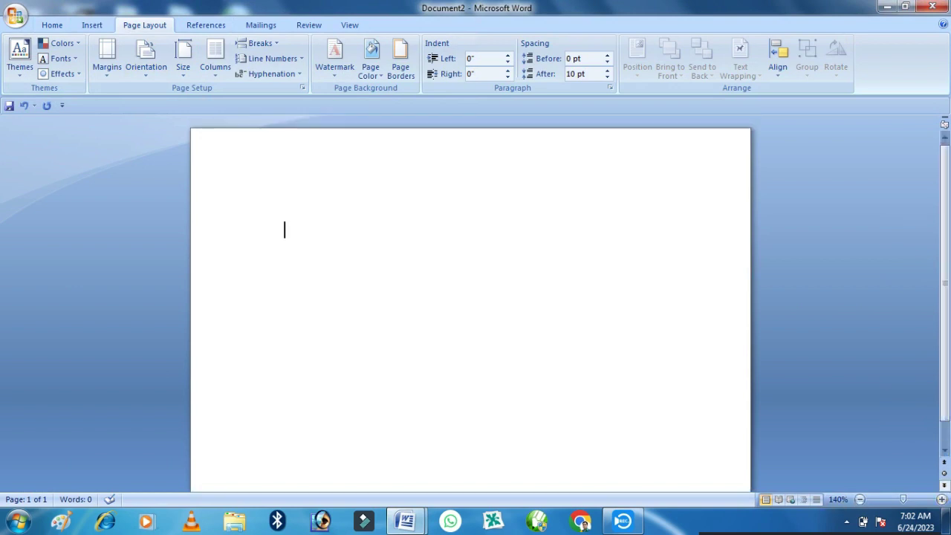
left_click(941, 499)
left_click(941, 499)
left_click(941, 500)
left_click(941, 499)
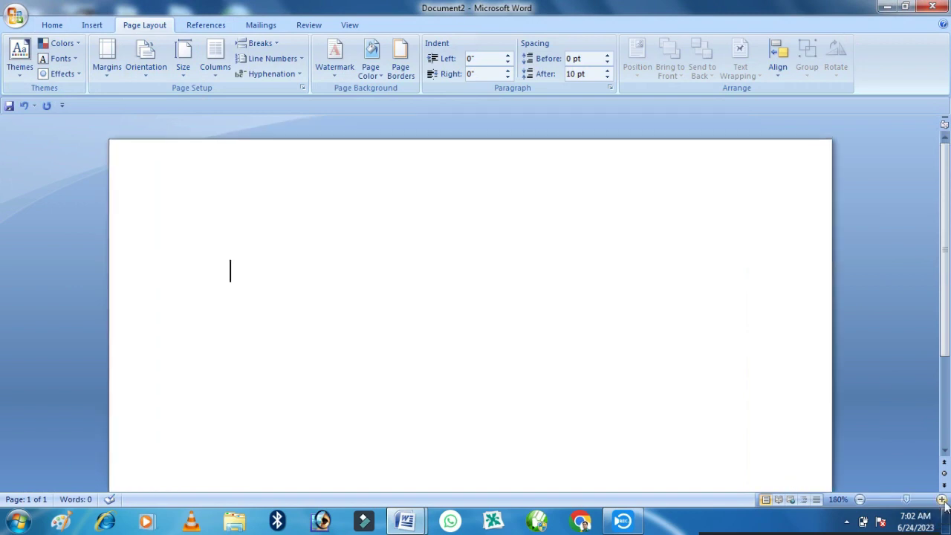
left_click(941, 499)
left_click(860, 499)
left_click(859, 499)
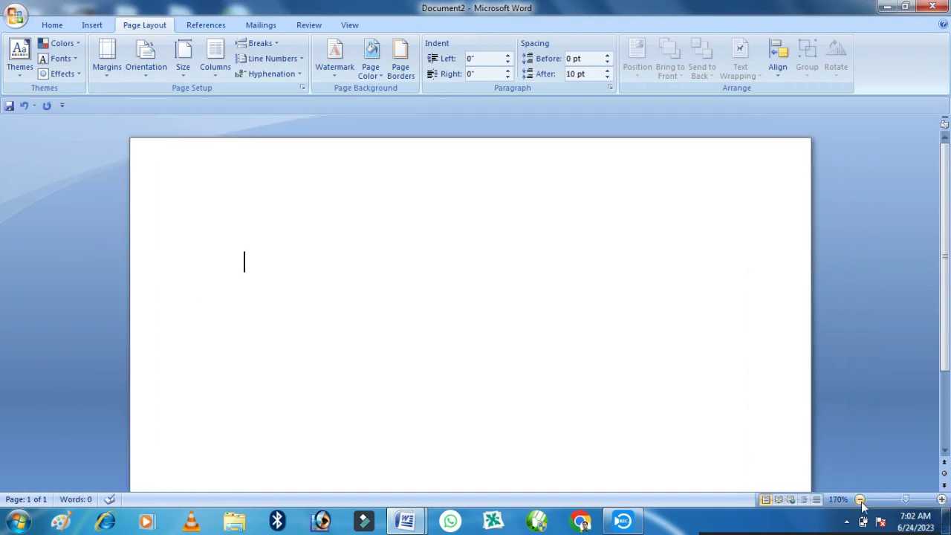
left_click(859, 499)
left_click(859, 499)
left_click(860, 499)
left_click(860, 499)
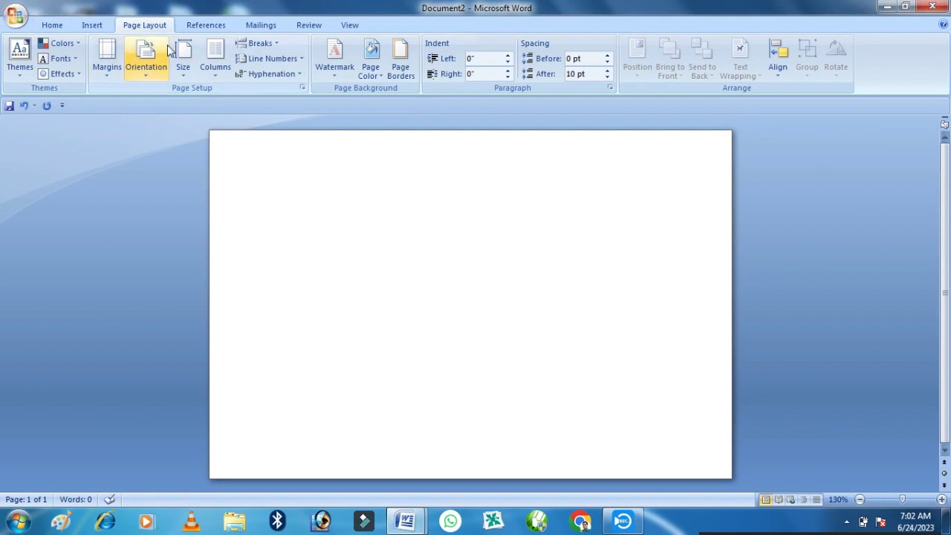
Insert the blue-background portrait photo from the Downloads folder onto the landscape page
left_click(91, 25)
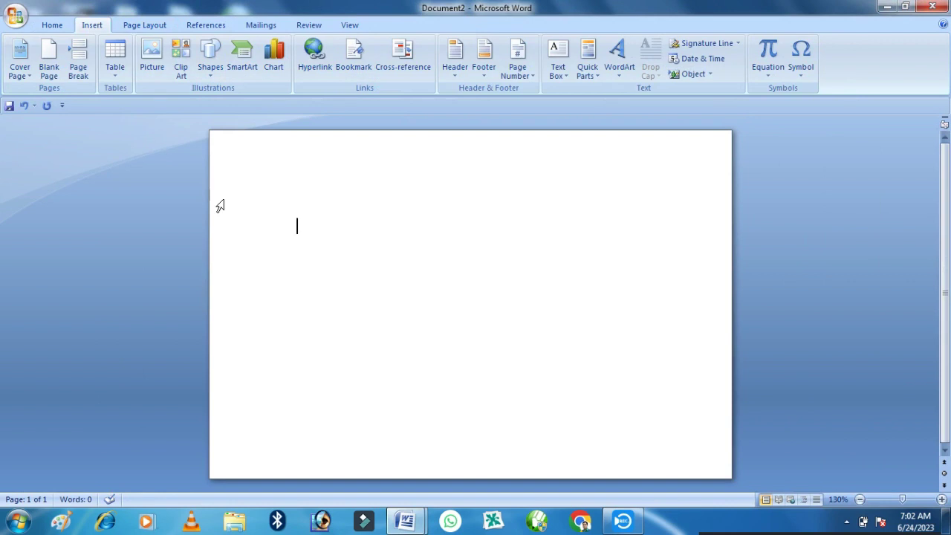
left_click(152, 56)
left_click(152, 55)
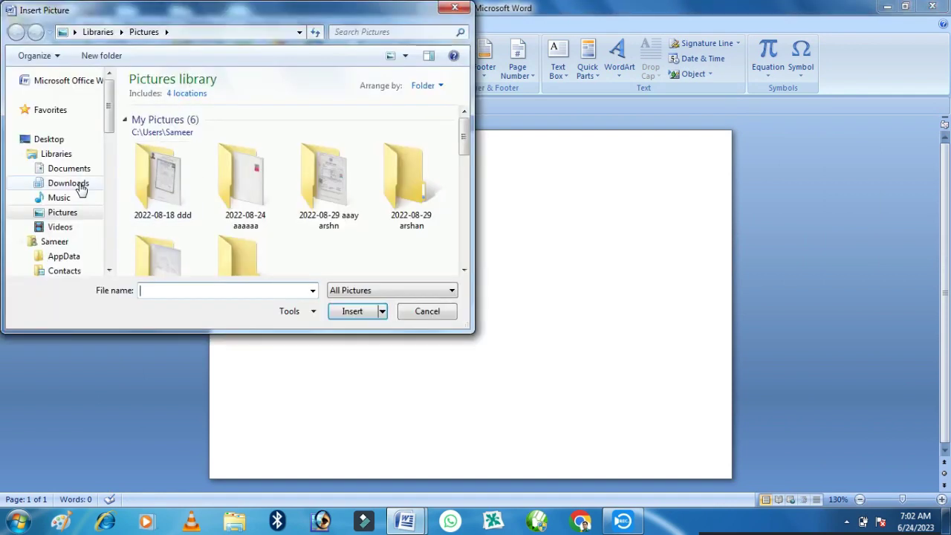
mouse_move(59, 179)
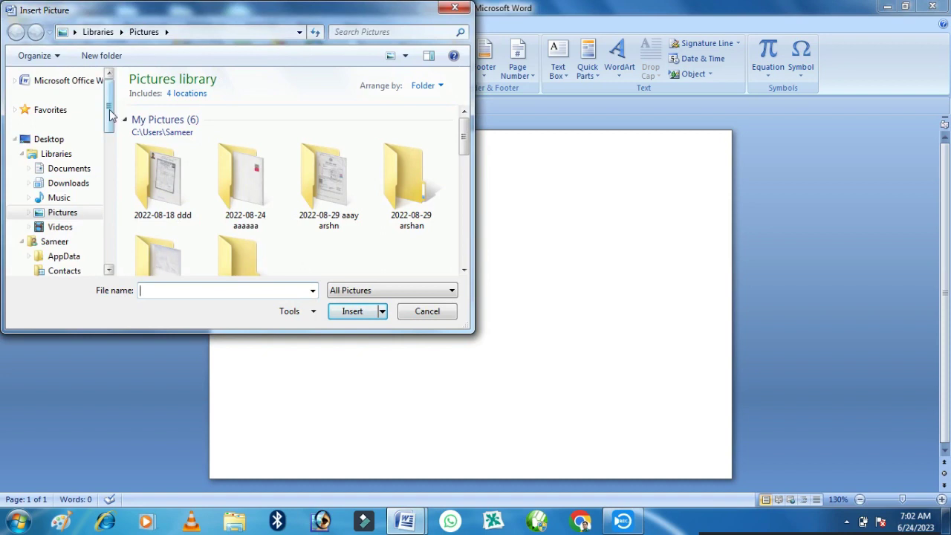
left_click(65, 141)
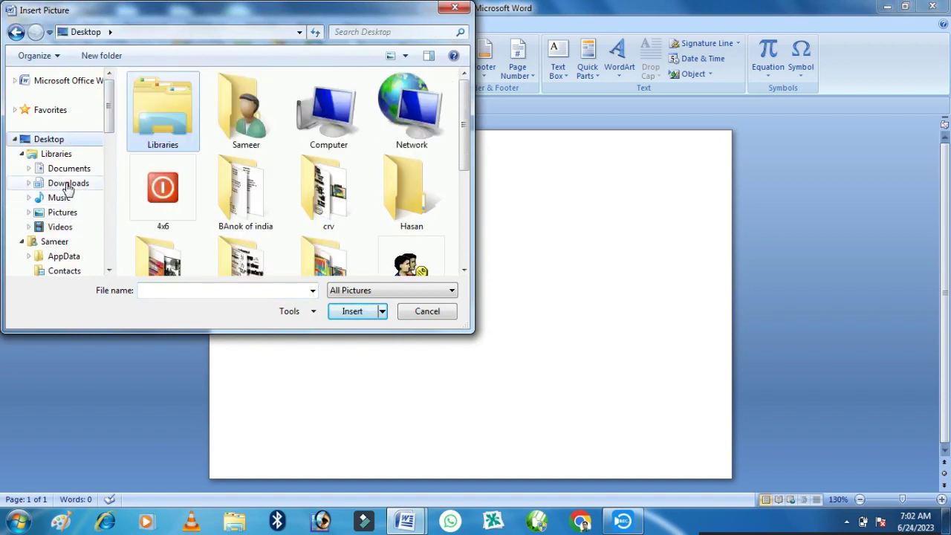
left_click(67, 184)
left_click_drag(465, 121, 483, 255)
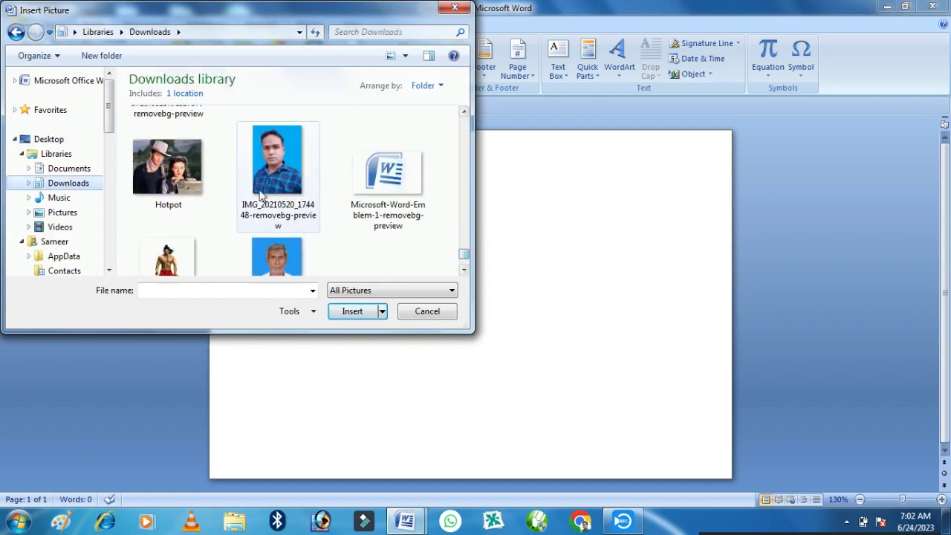
double_click(260, 195)
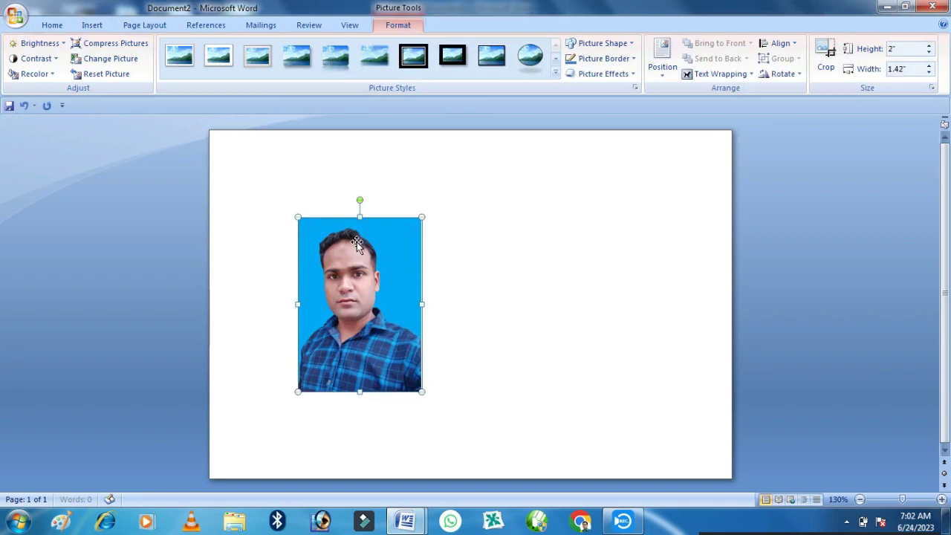
Set the photo's wrapping to In Front of Text and drag it to the page's top-left corner
mouse_move(358, 327)
left_mouse_down()
mouse_move(288, 244)
mouse_move(351, 346)
left_mouse_up()
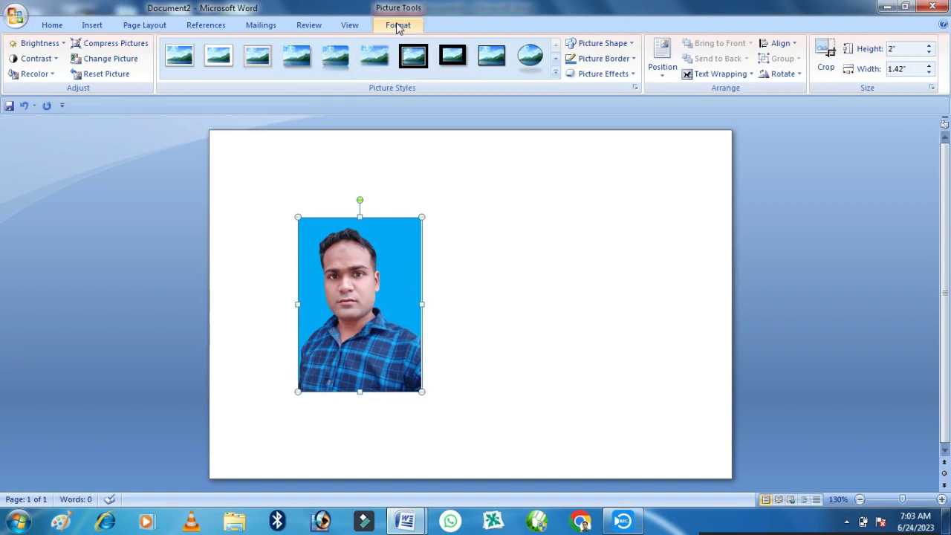
left_click(709, 77)
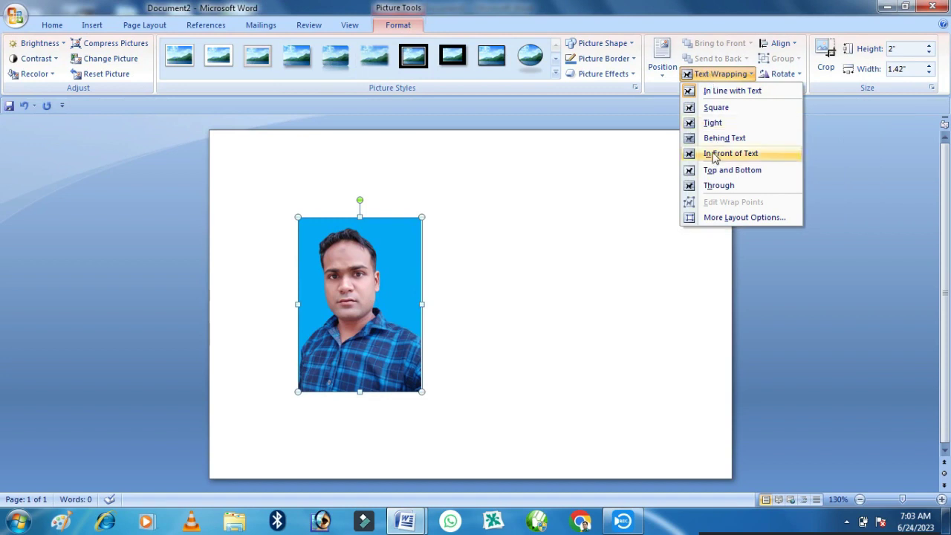
left_click(713, 155)
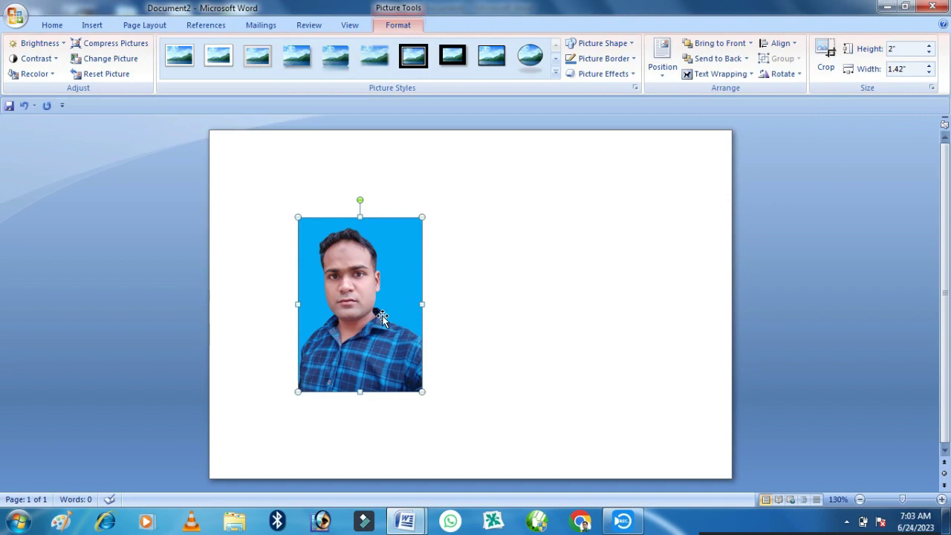
mouse_move(377, 288)
left_mouse_down()
mouse_move(304, 284)
mouse_move(687, 287)
mouse_move(257, 365)
mouse_move(667, 265)
mouse_move(302, 247)
left_mouse_up()
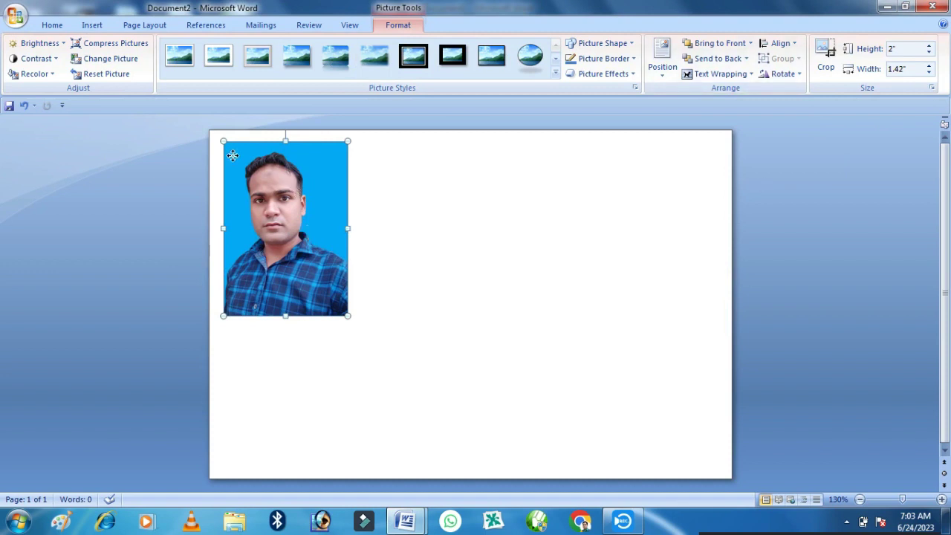
left_click_drag(286, 201, 292, 204)
Crop the photo's bottom and right edges down to 1.74" by 1.35", then reselect it
left_click(828, 63)
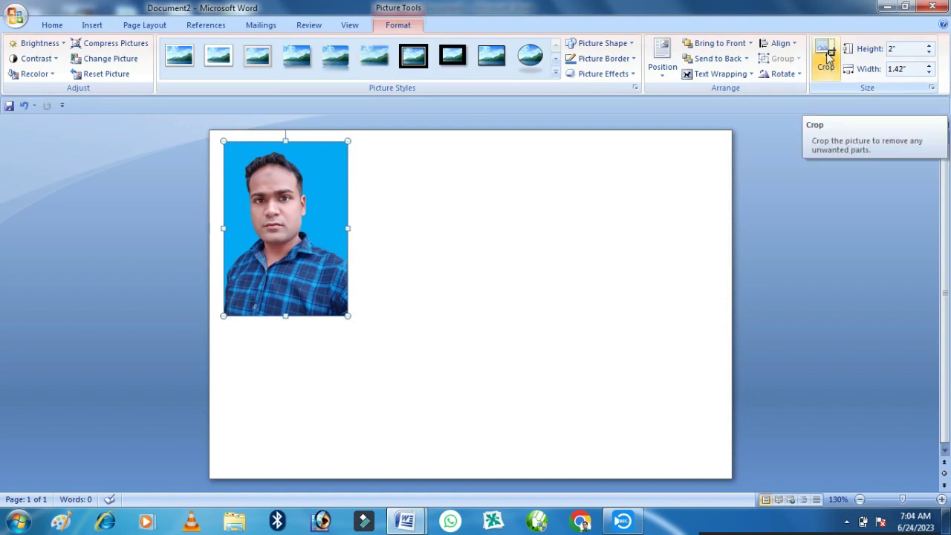
left_click(827, 68)
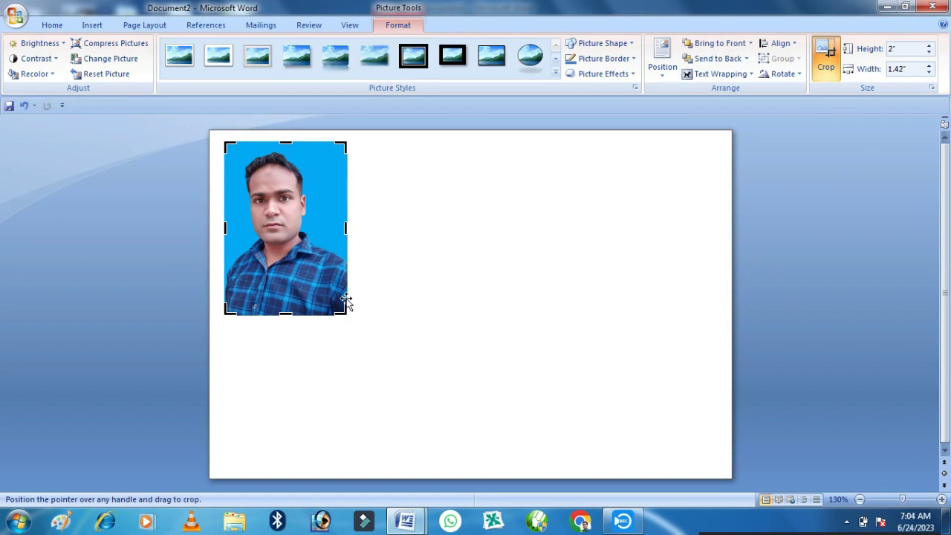
left_click_drag(343, 312, 337, 294)
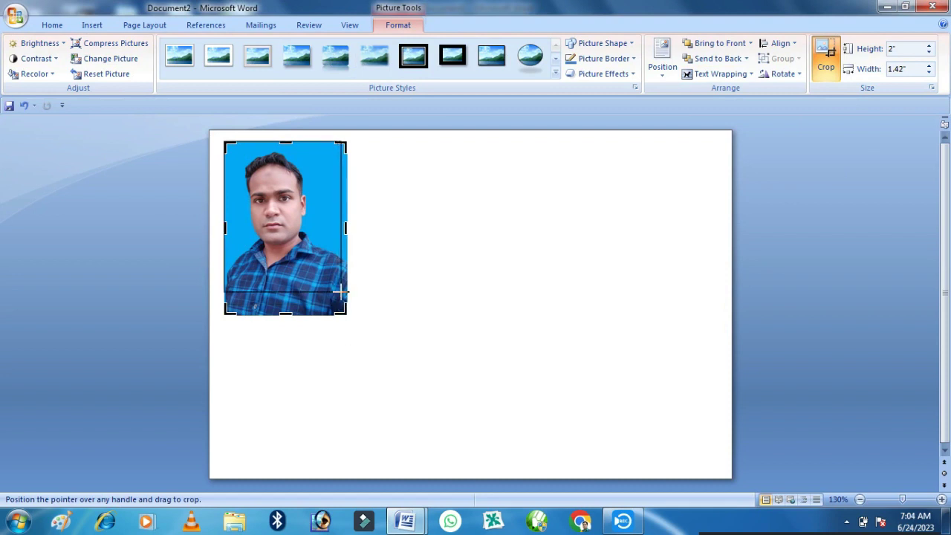
left_click_drag(336, 293, 341, 292)
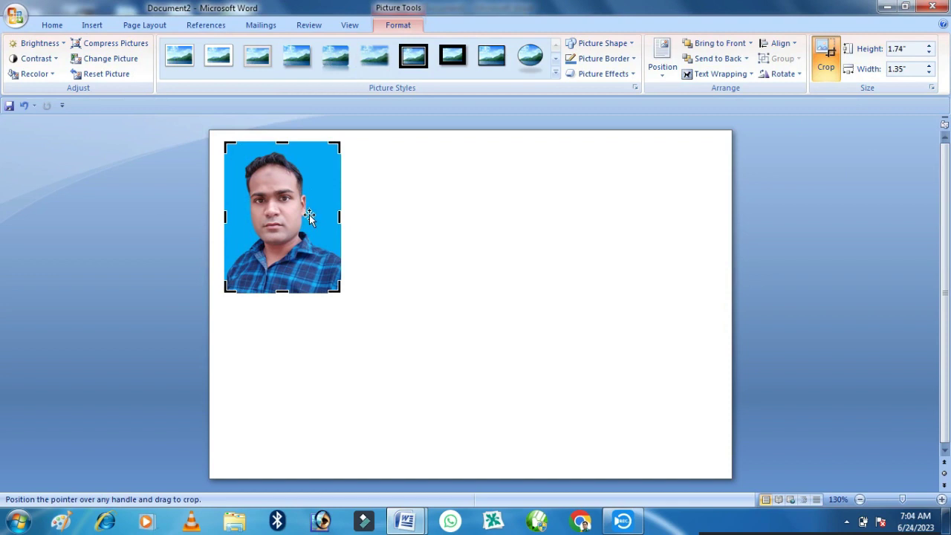
key("Return")
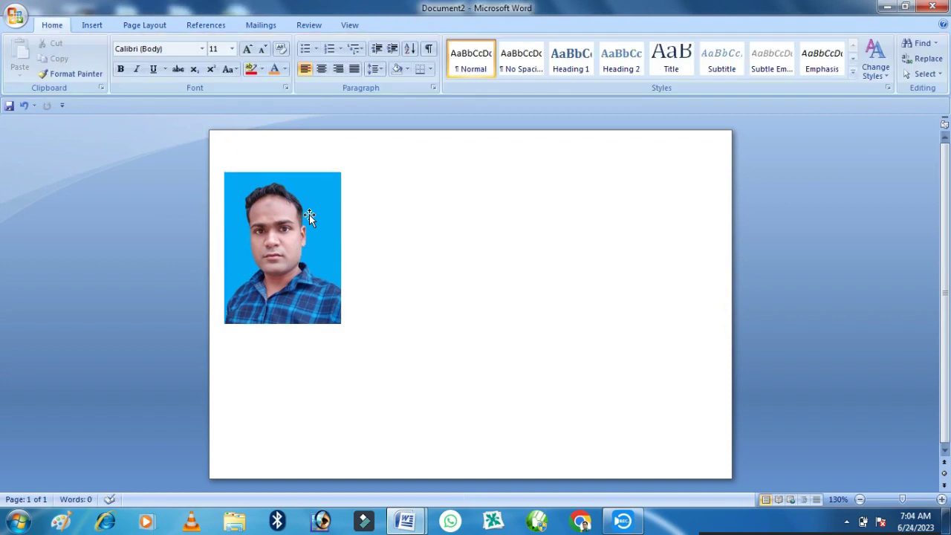
left_click(294, 202)
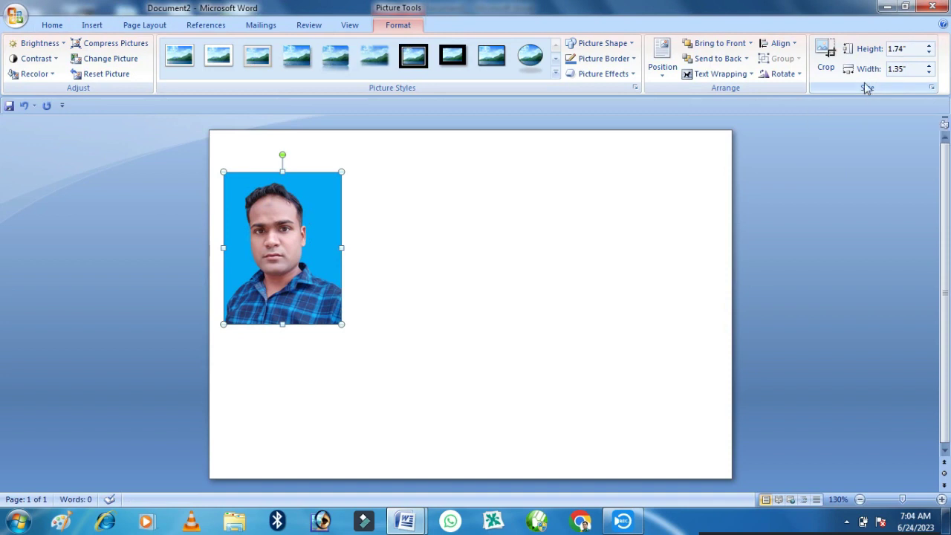
Resize the photo to 1.29" wide (1.67" high) and move it to the top-left corner
left_click(912, 47)
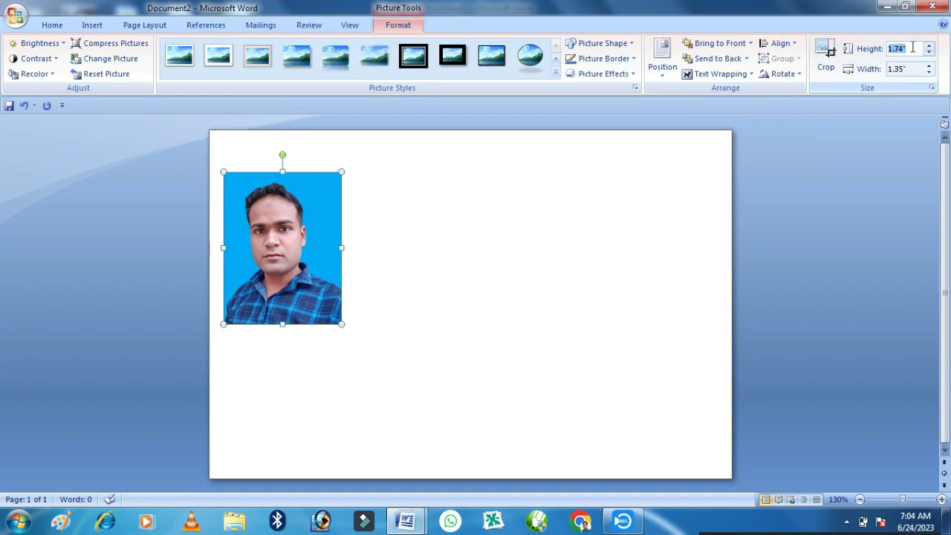
type("1.")
type("6")
left_click(914, 69)
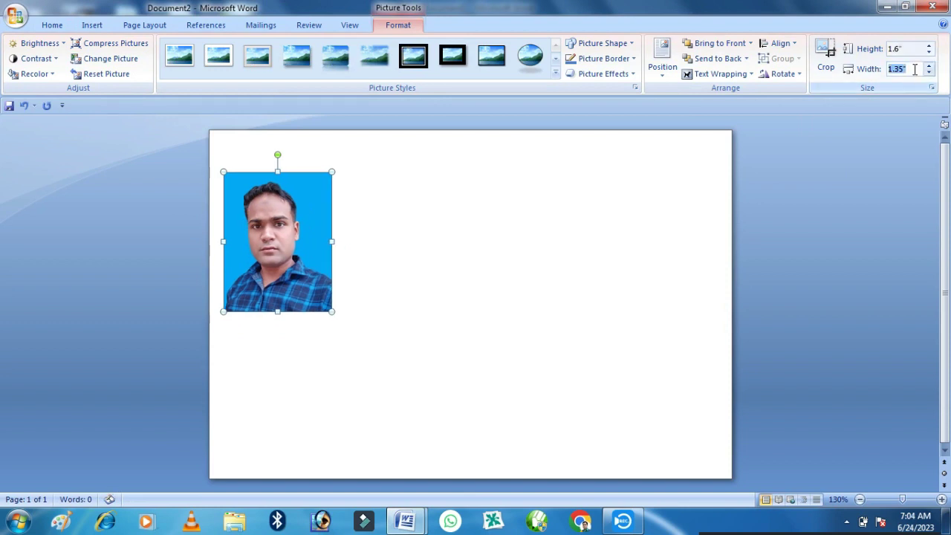
type("1.29")
key("Return")
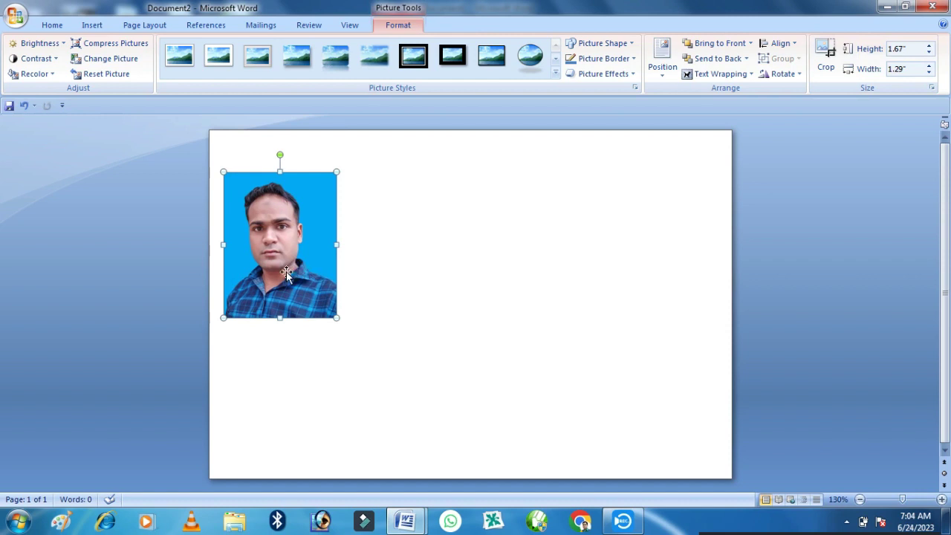
left_click_drag(298, 269, 262, 225)
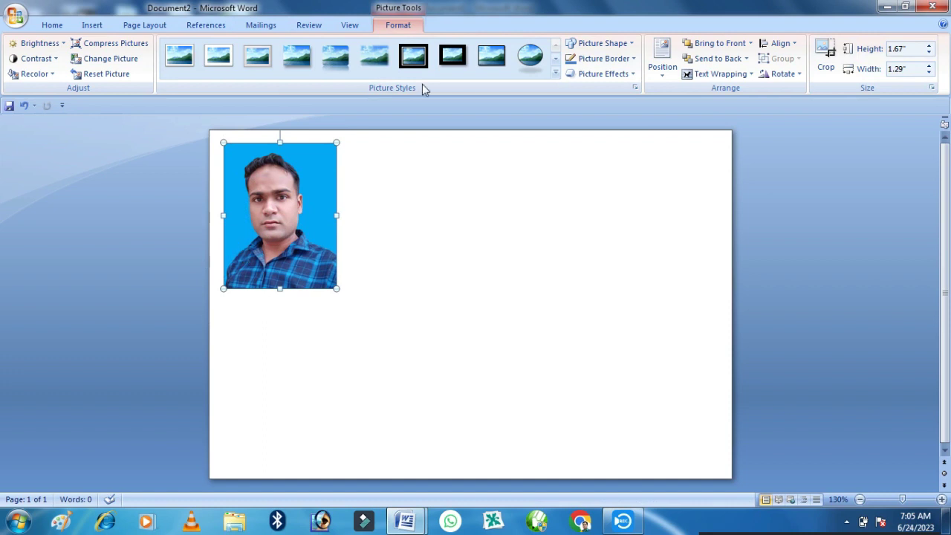
Give the photo a black Picture Border with 2¼ pt weight
left_click(607, 59)
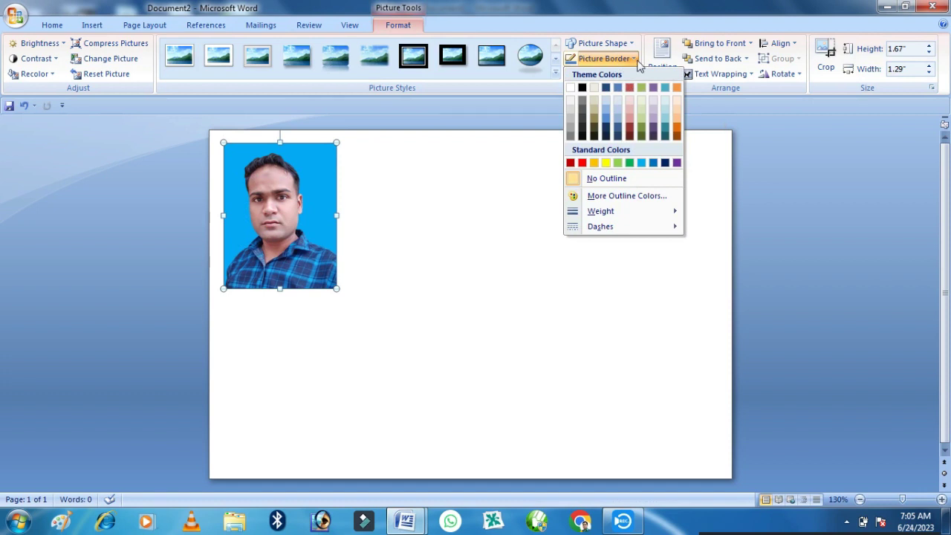
mouse_move(600, 211)
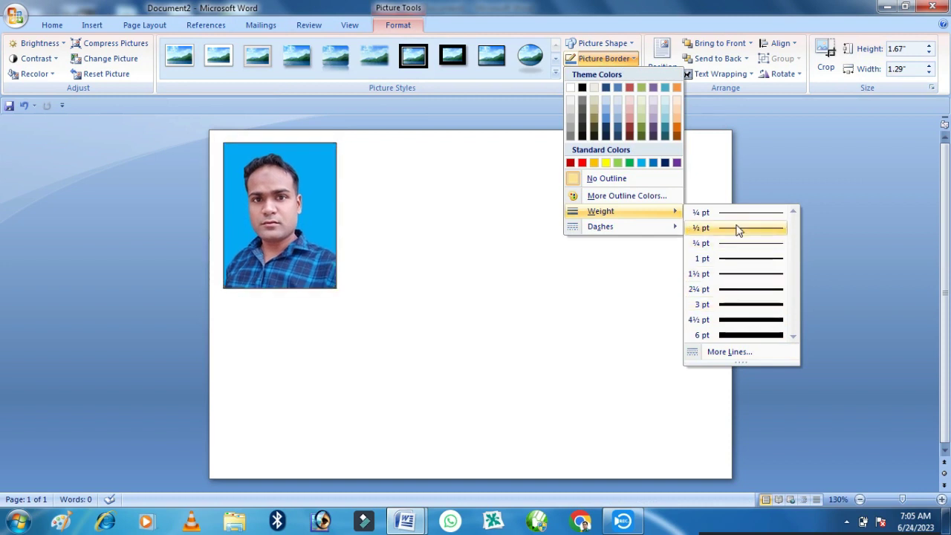
left_click(736, 291)
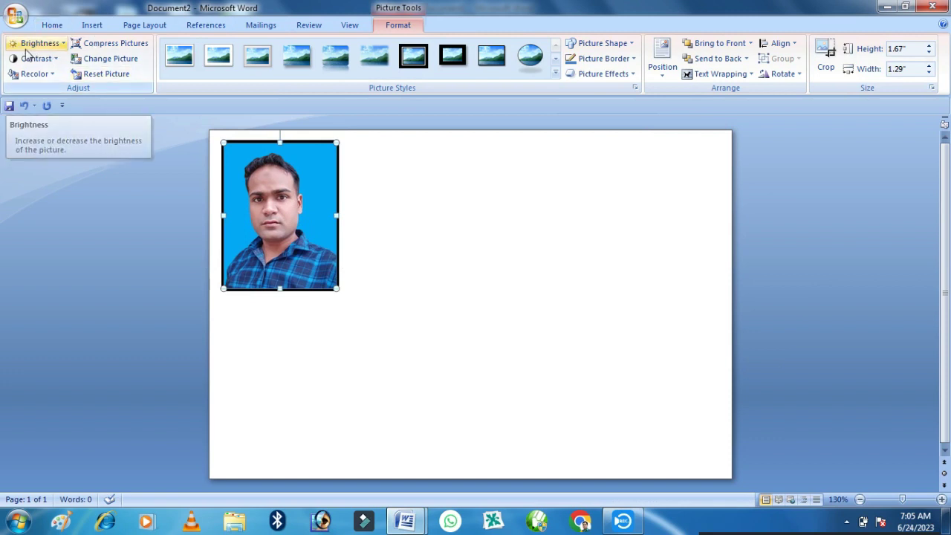
left_click(40, 46)
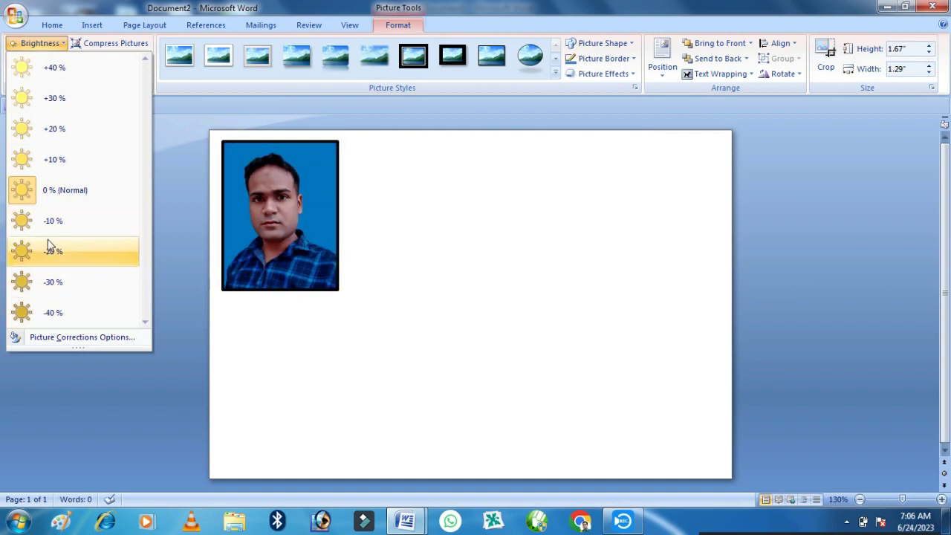
left_click(64, 195)
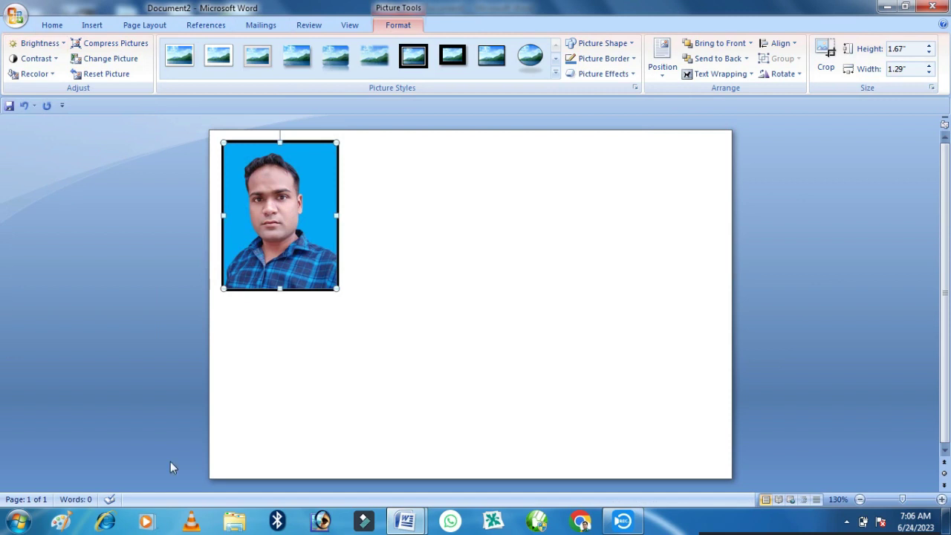
left_click(41, 63)
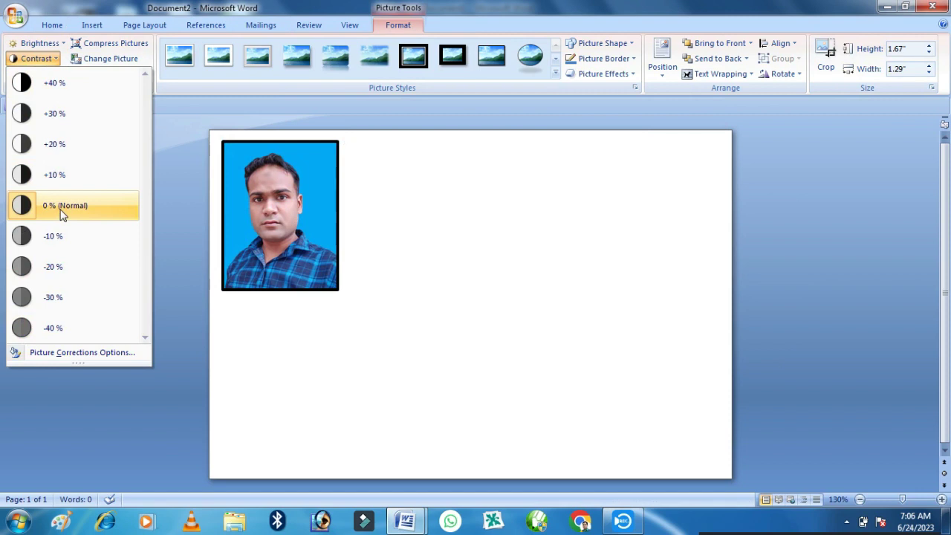
left_click(62, 213)
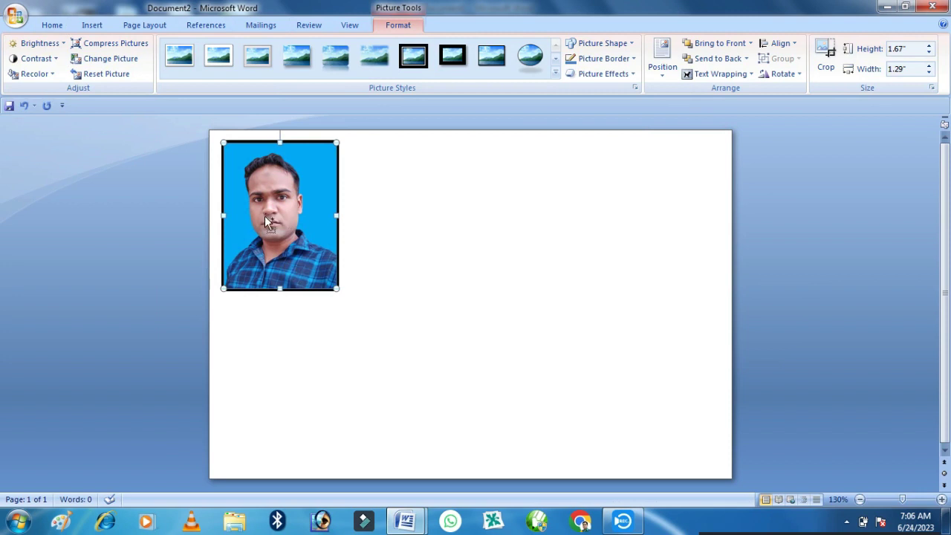
Copy the bordered photo into a row of four, duplicate that row below, then start a new blank document
left_click_drag(265, 209, 637, 238)
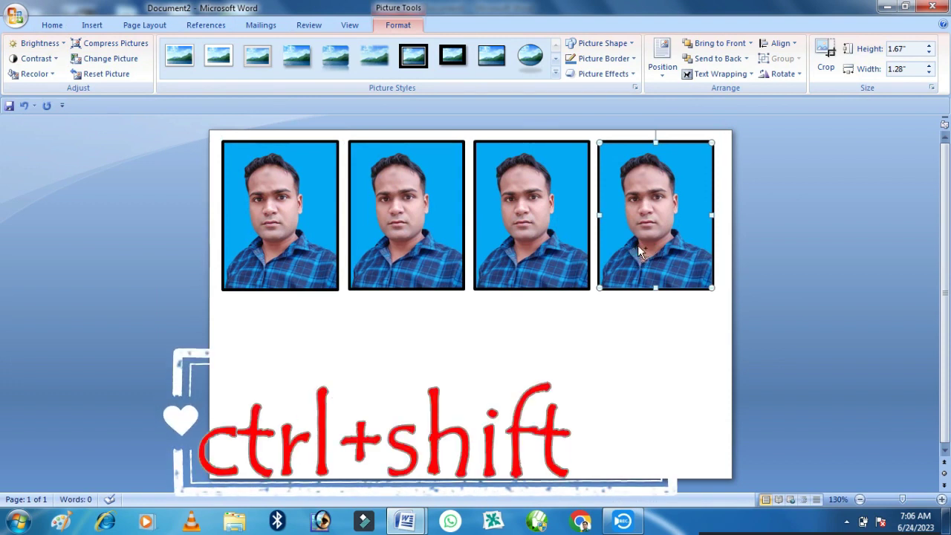
left_click(535, 228, "ctrl+shift")
left_click(427, 219, "ctrl+shift")
left_click(301, 222, "ctrl+shift")
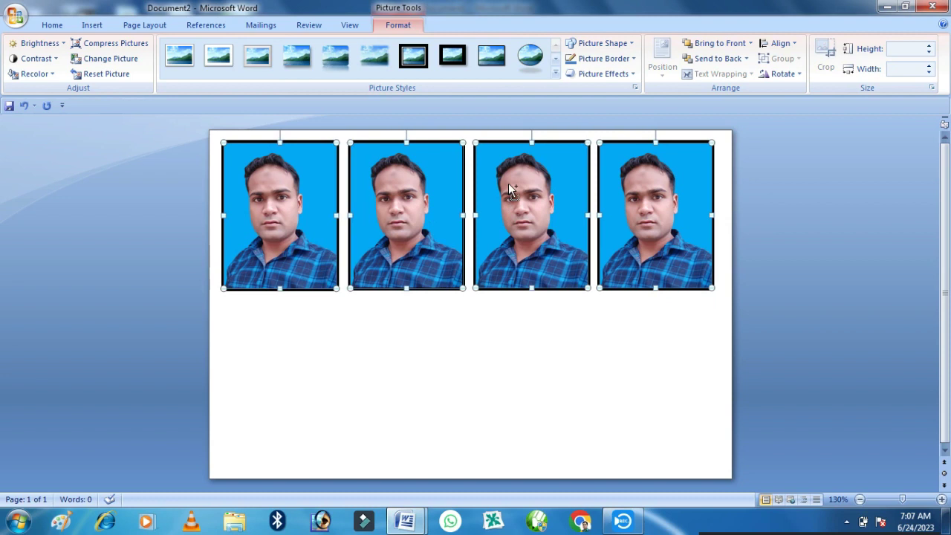
left_click_drag(508, 182, 528, 352)
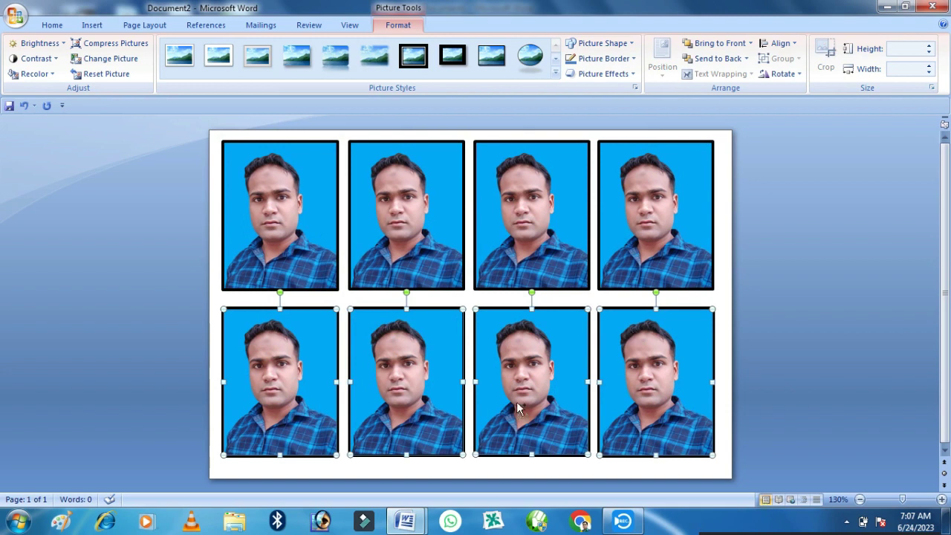
key("ctrl+n")
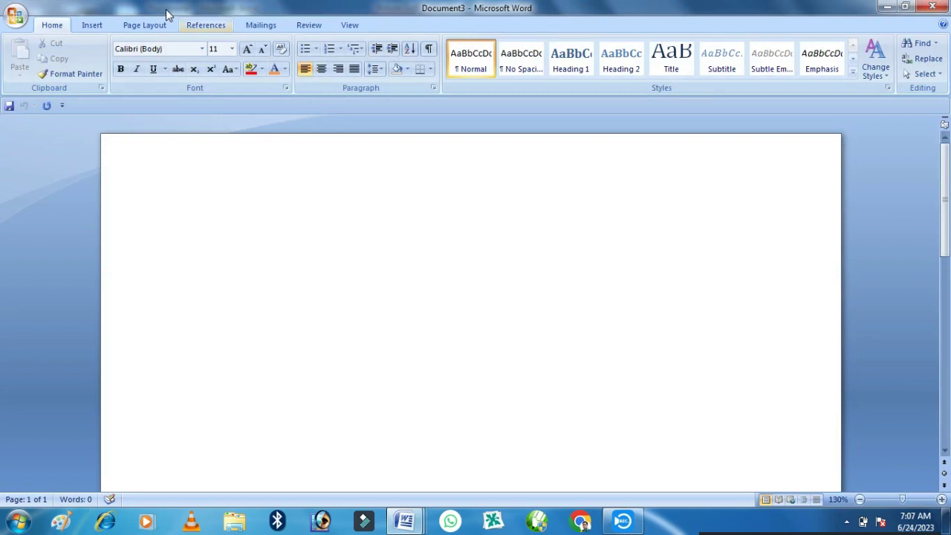
Set Document3's paper size to A4
left_click(147, 28)
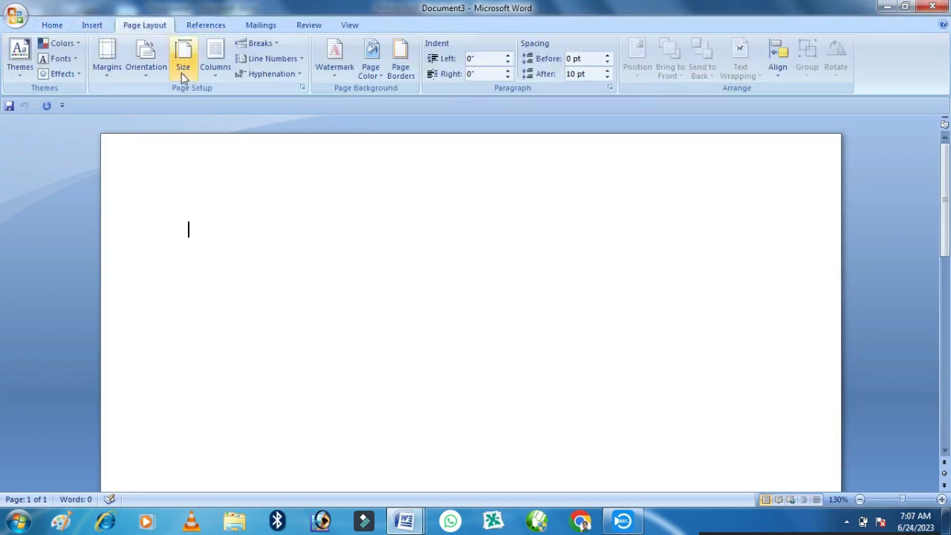
left_click(183, 63)
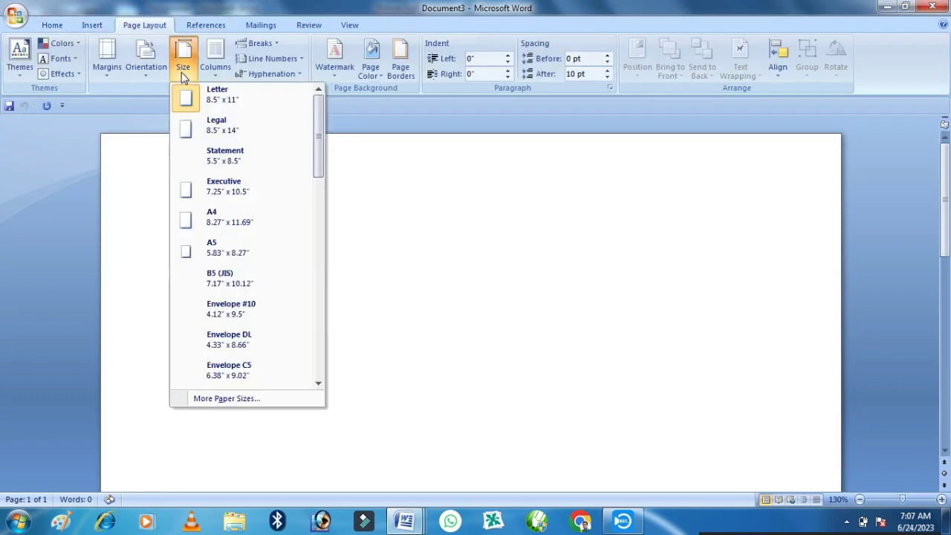
left_click(217, 225)
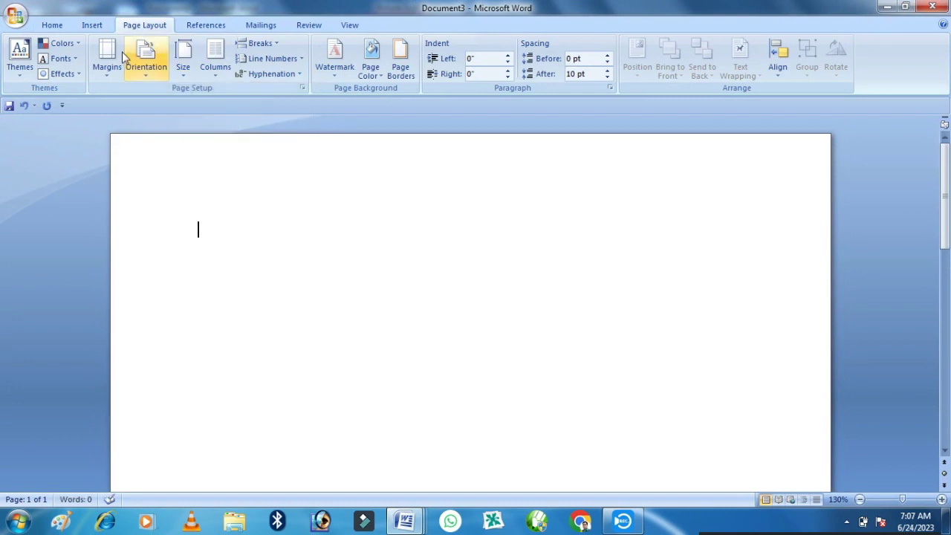
Insert the blue-background portrait photo from the Downloads library
left_click(92, 25)
left_click(158, 67)
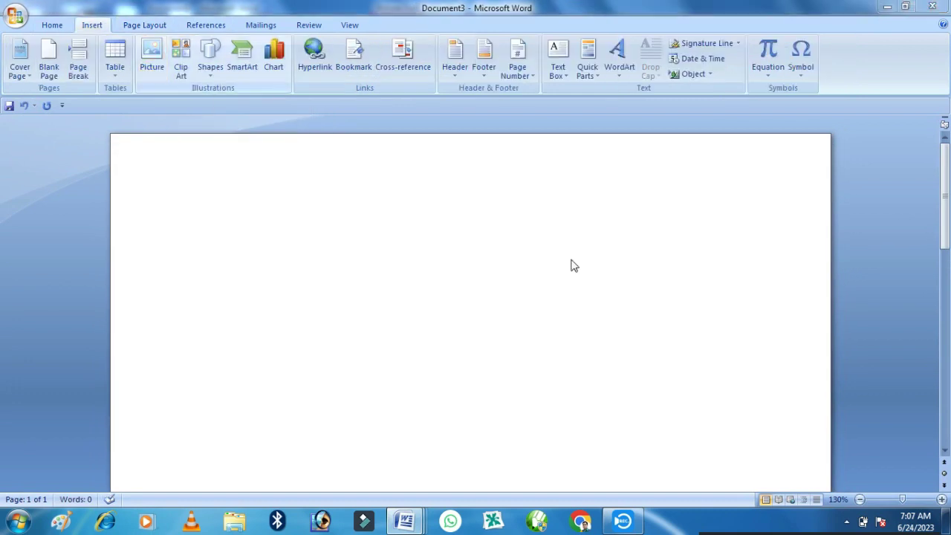
left_click(67, 182)
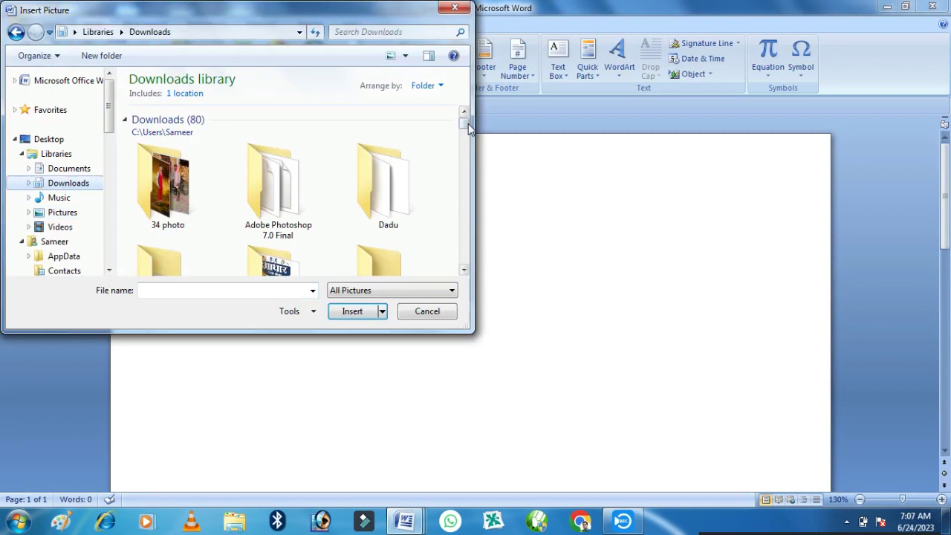
scroll(464, 272, "down", 2)
scroll(465, 272, "down", 2)
scroll(464, 272, "down", 2)
scroll(464, 272, "down", 2)
scroll(464, 272, "down", 2)
scroll(464, 272, "down", 2)
scroll(465, 272, "down", 2)
scroll(465, 271, "down", 2)
scroll(464, 271, "down", 2)
scroll(464, 271, "down", 2)
scroll(464, 272, "down", 2)
scroll(464, 271, "down", 2)
scroll(464, 271, "down", 2)
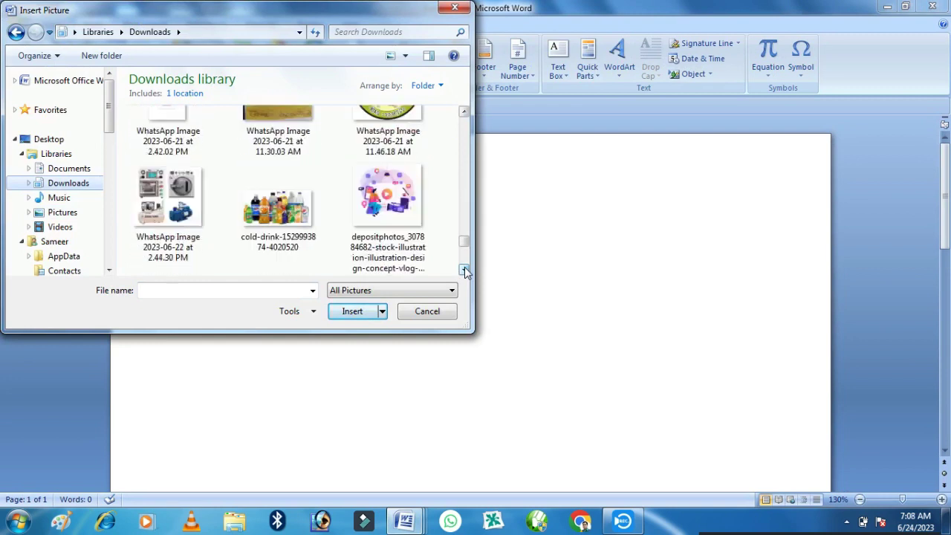
scroll(465, 271, "down", 3)
scroll(465, 272, "down", 2)
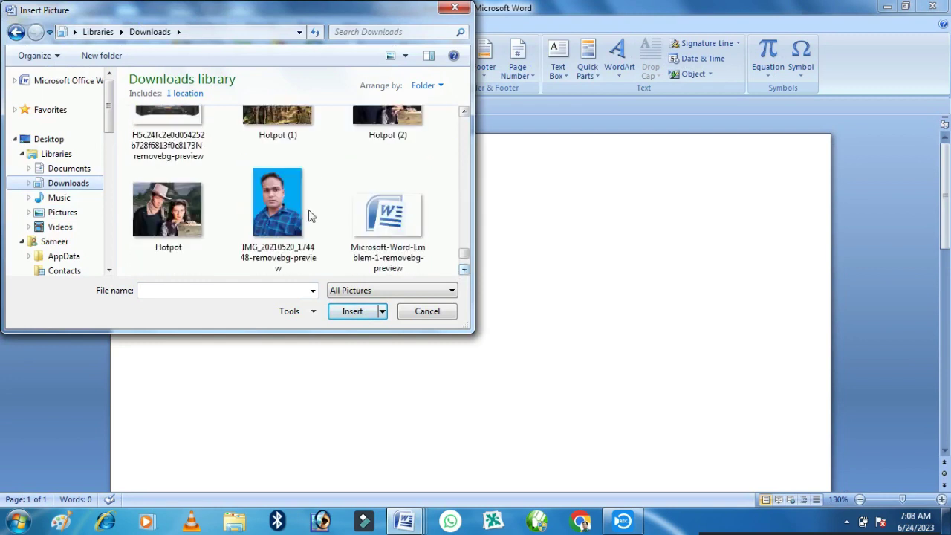
double_click(285, 214)
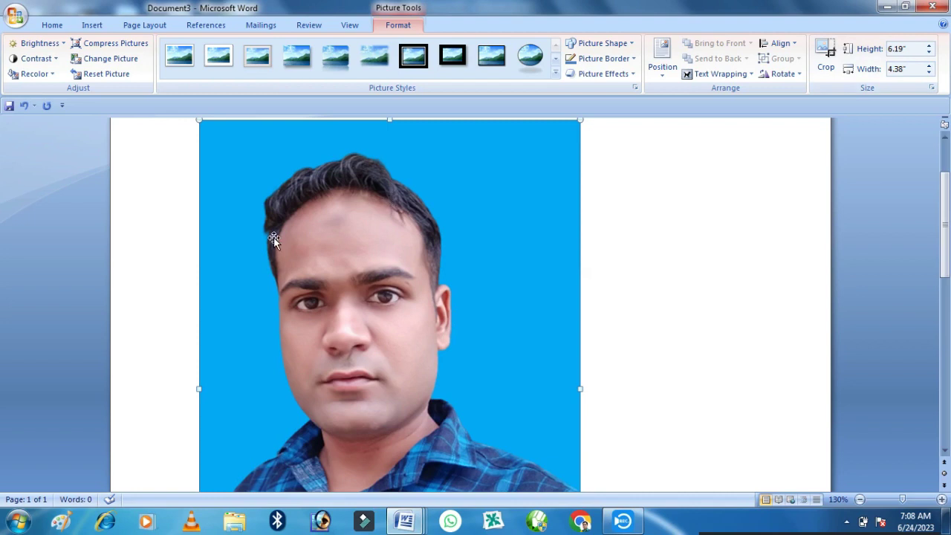
Set the photo to In Front of Text and resize it to 1.29" wide
left_click(742, 77)
left_click(731, 153)
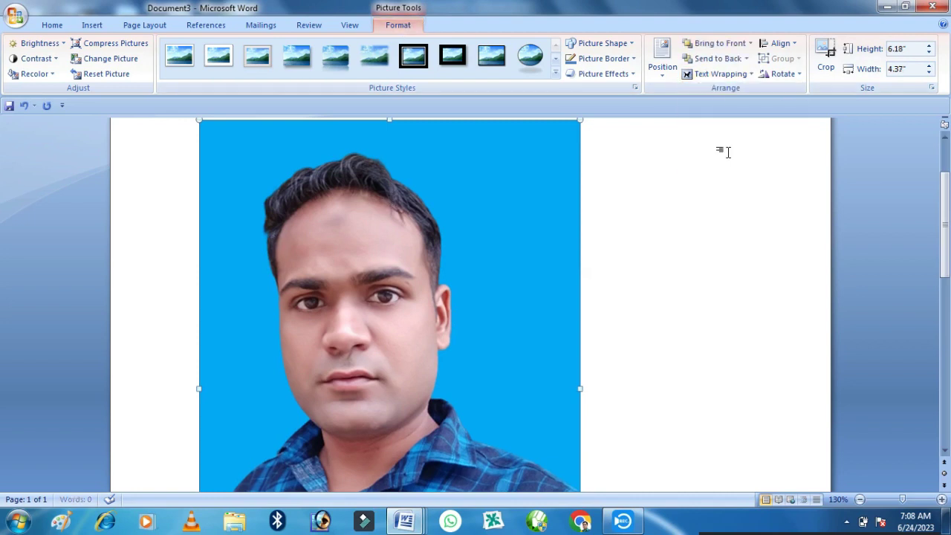
left_click(910, 48)
type("1.6")
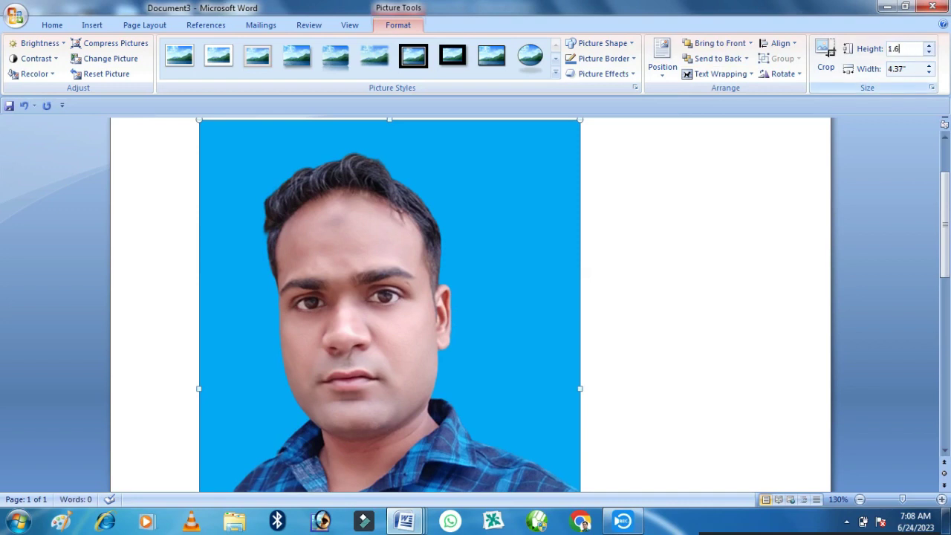
left_click_drag(737, 232, 812, 238)
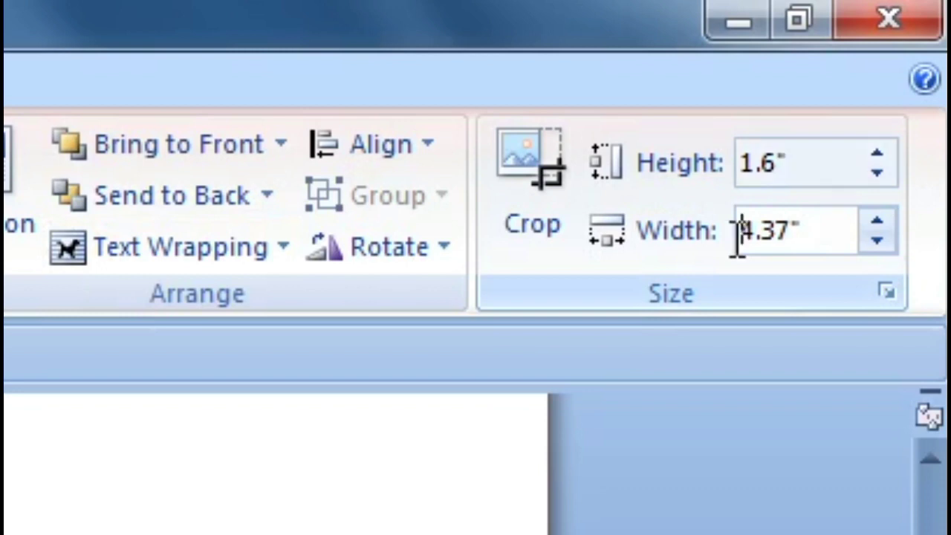
type("1.29")
key("Return")
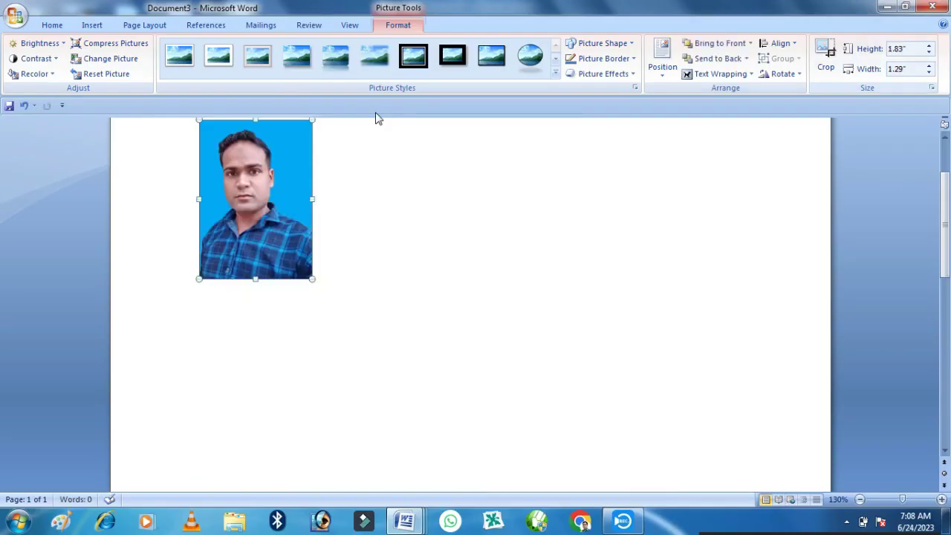
Move the photo to the top-left and give it a thick black 2¼ pt border
left_click_drag(277, 208, 209, 210)
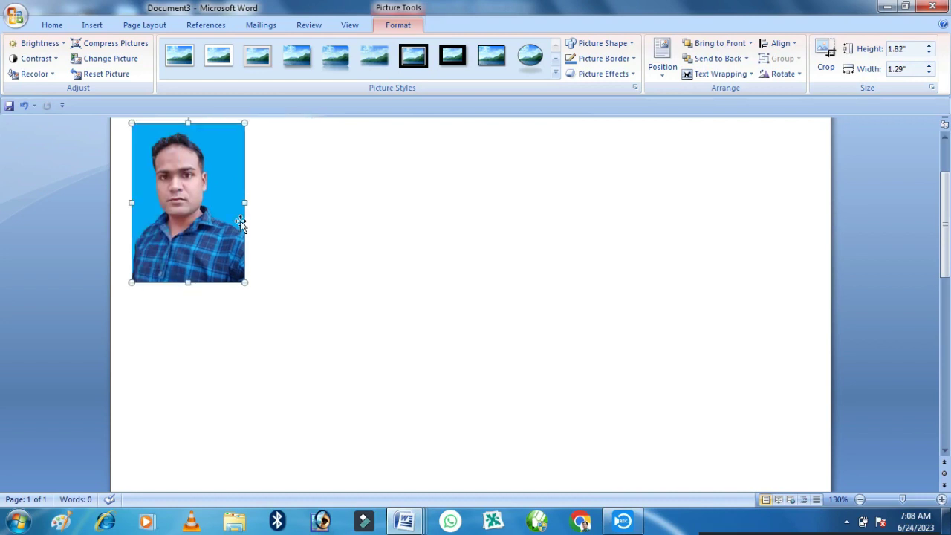
left_click(624, 59)
mouse_move(600, 211)
left_click(722, 318)
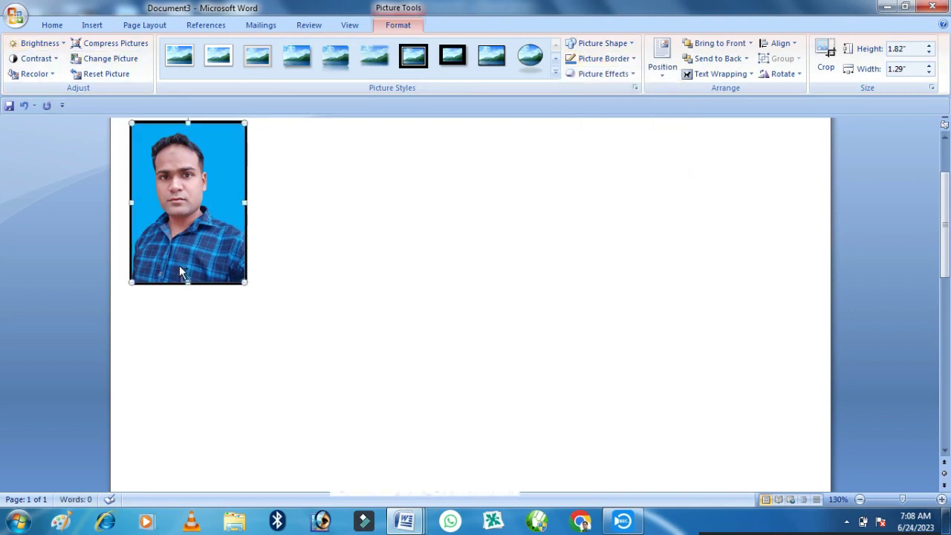
Duplicate the bordered photo with Ctrl+Shift-drags to make six copies in a row
left_click_drag(189, 204, 305, 208)
left_click(215, 221, "shift")
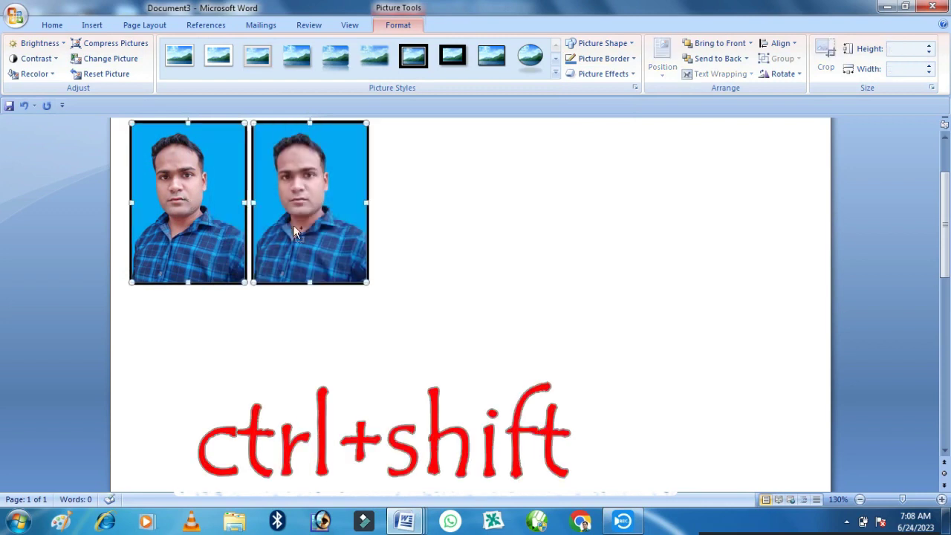
left_click_drag(293, 235, 532, 263)
left_click_drag(449, 241, 686, 259)
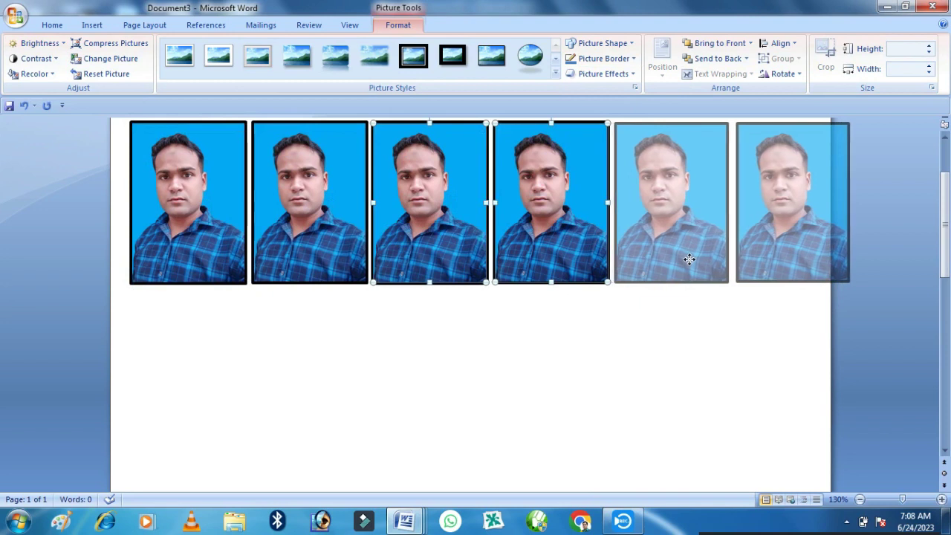
left_click_drag(686, 259, 686, 259)
left_click(699, 361)
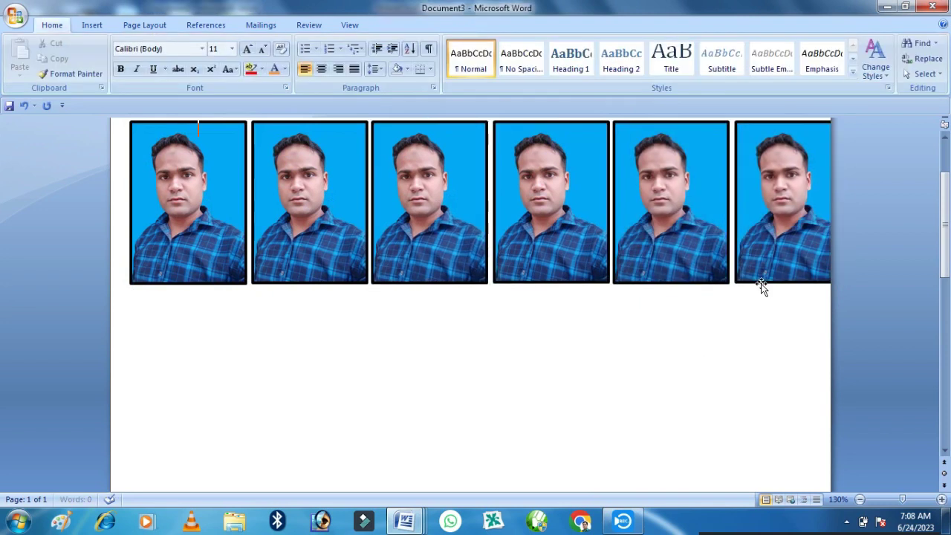
Delete the extra sixth photo and nudge the remaining photos right to even out the spacing
left_click(767, 253)
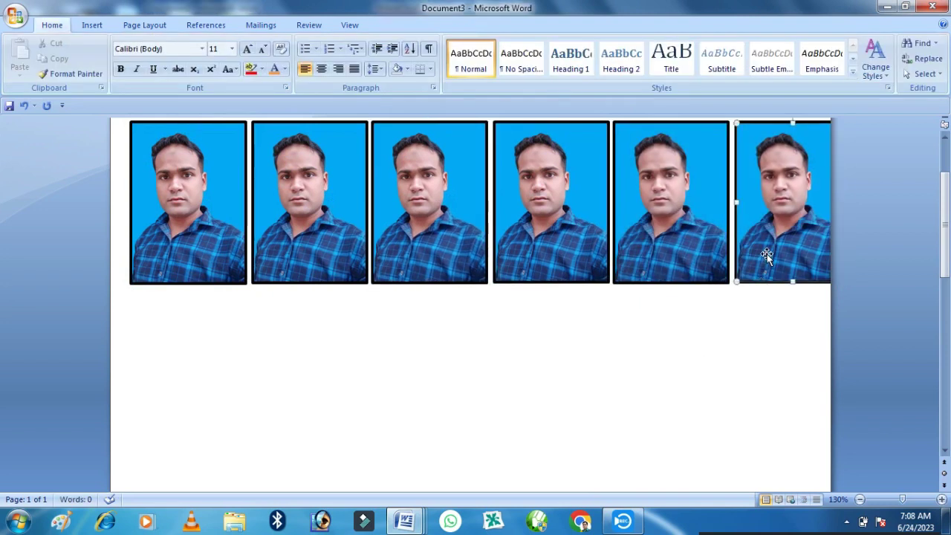
key("Delete")
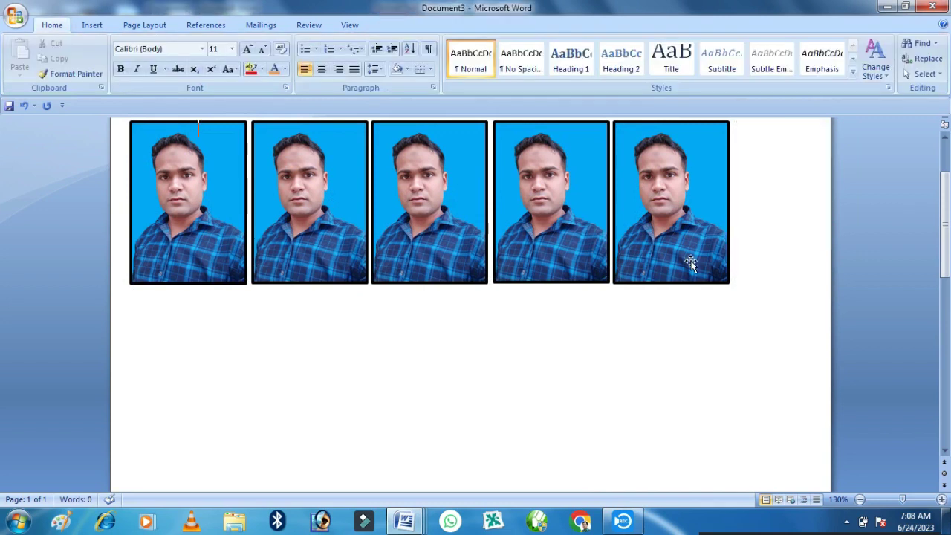
left_click(691, 266)
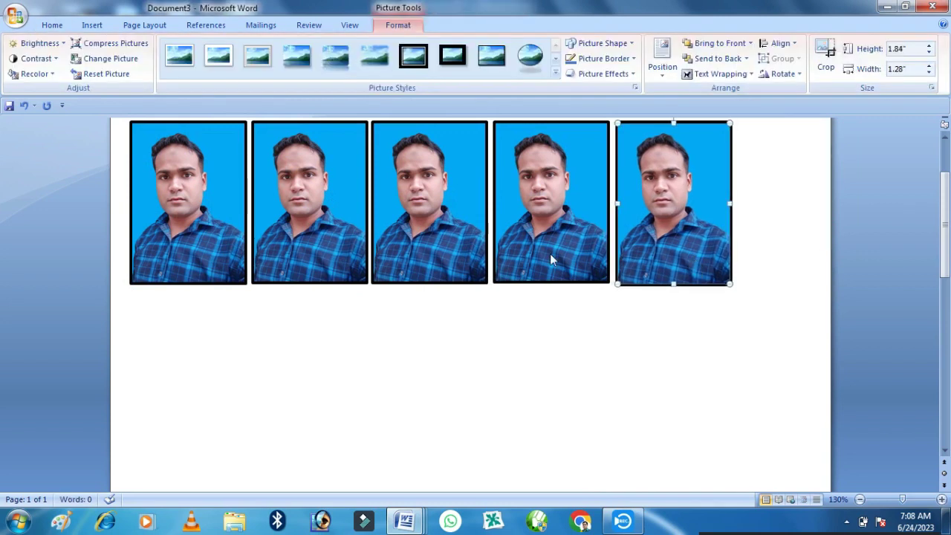
key("Right")
left_click(569, 216)
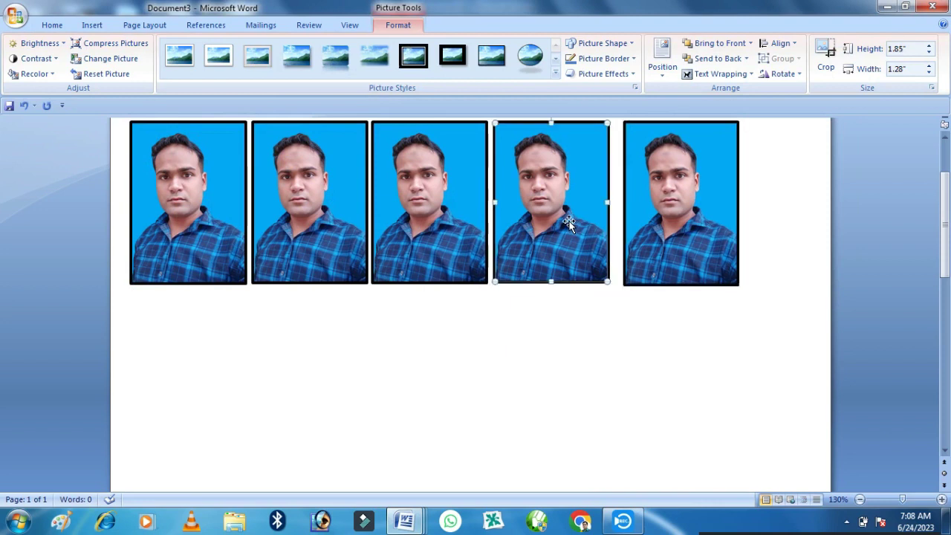
key("Right")
key("Right")
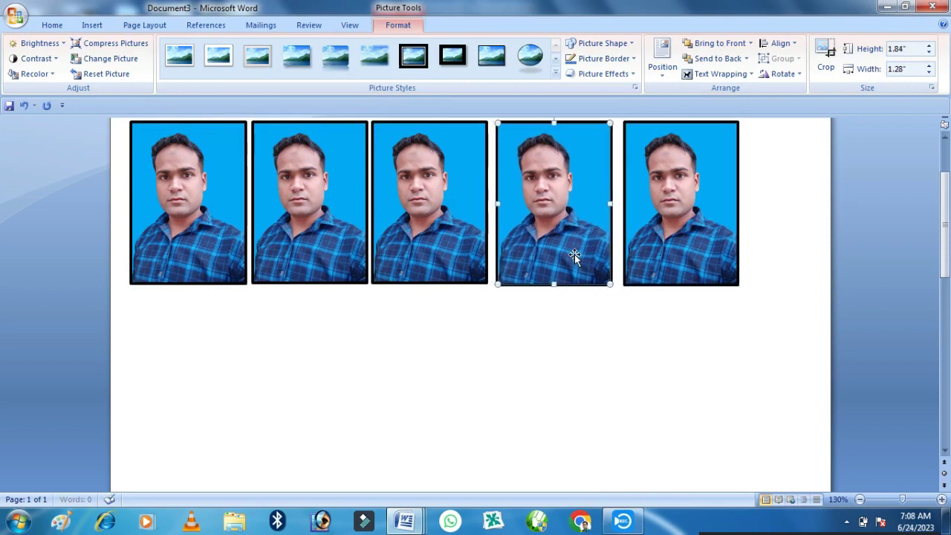
left_click(461, 266)
key("Right")
key("Right")
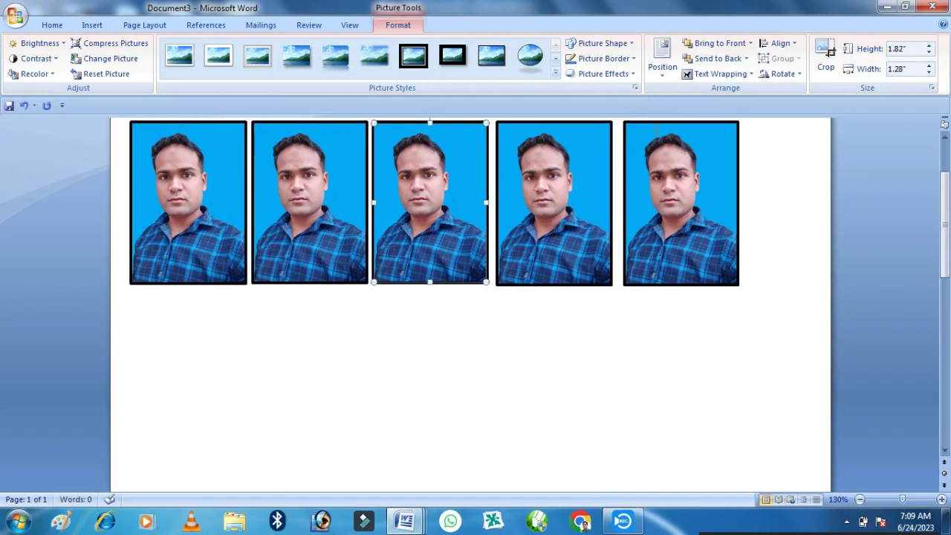
left_click(378, 334)
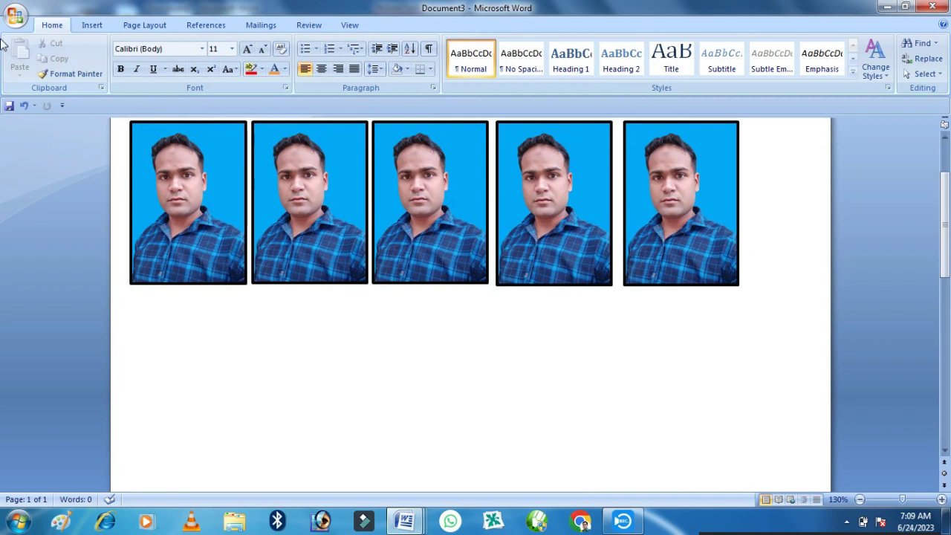
Open the page in Print Preview from the Office button's Print menu
left_click(15, 15)
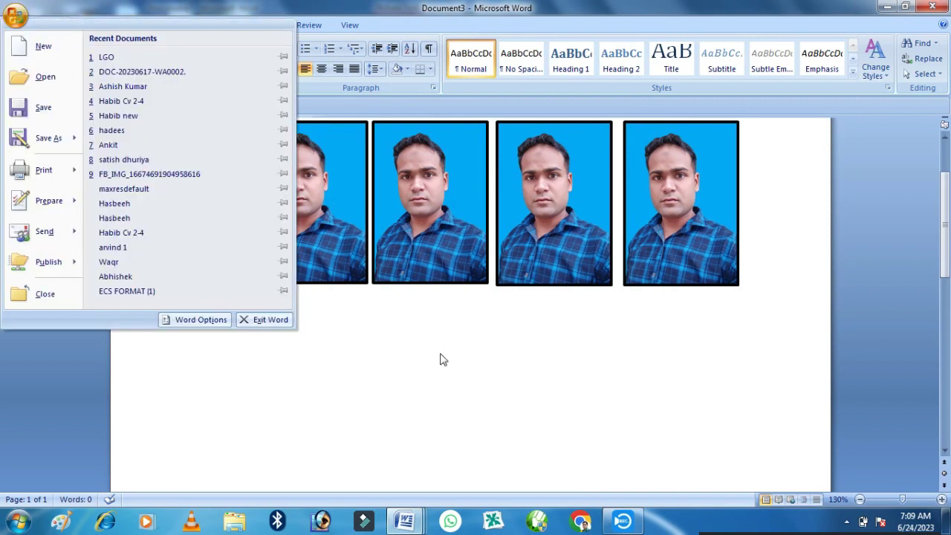
left_click(440, 360)
left_click(15, 14)
mouse_move(43, 170)
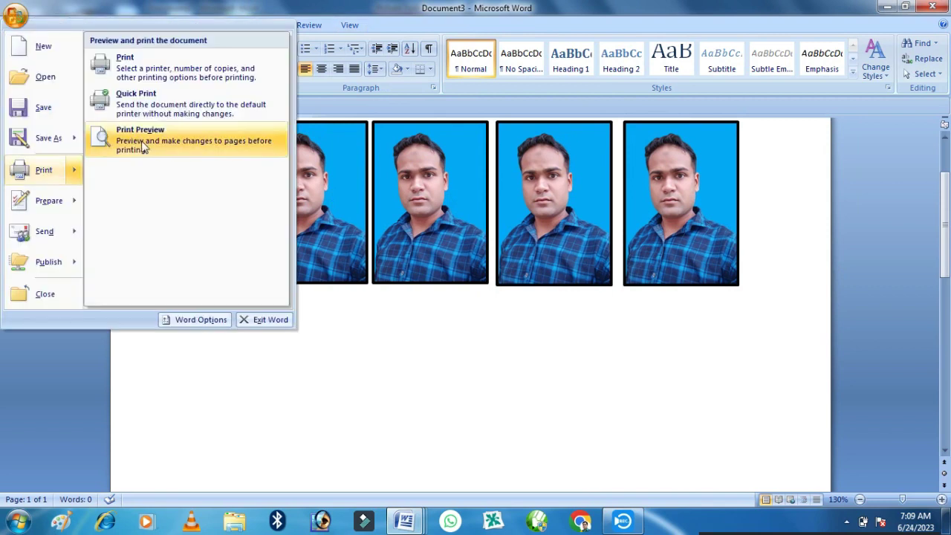
left_click(440, 225)
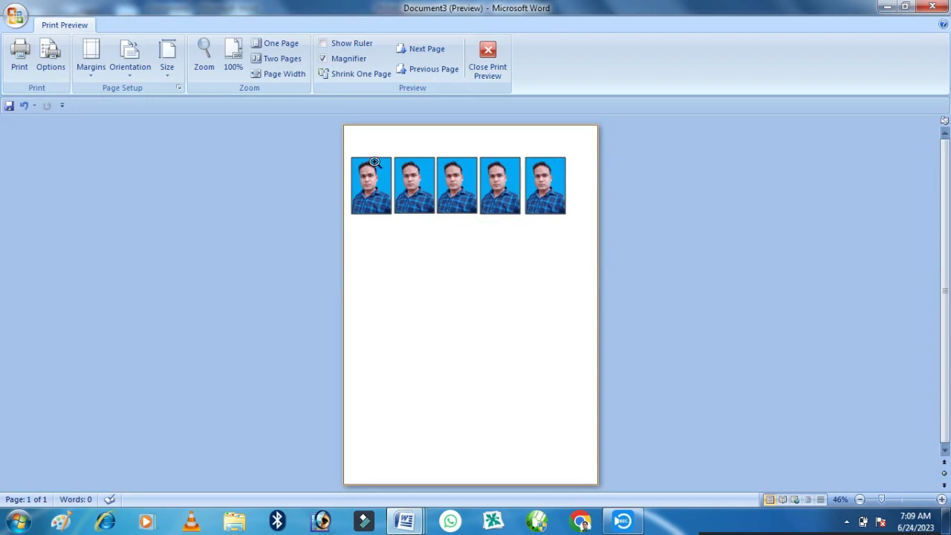
Try the Narrow and Moderate margin presets, then settle on Office 2003 Default
left_click(86, 72)
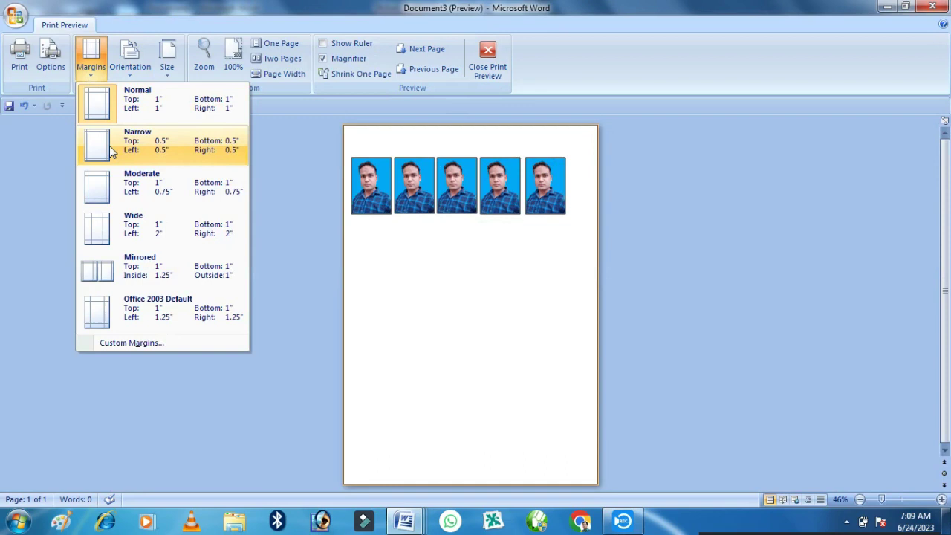
left_click(109, 145)
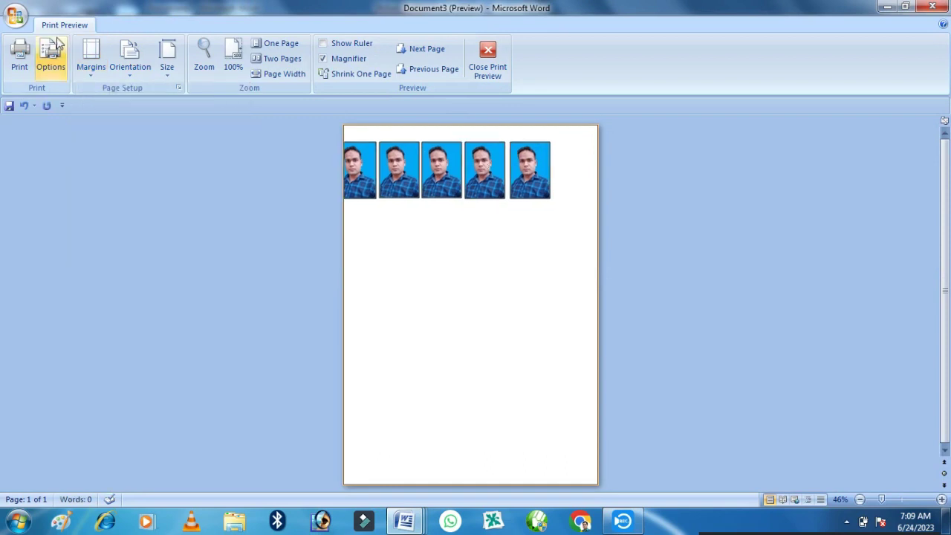
left_click(95, 67)
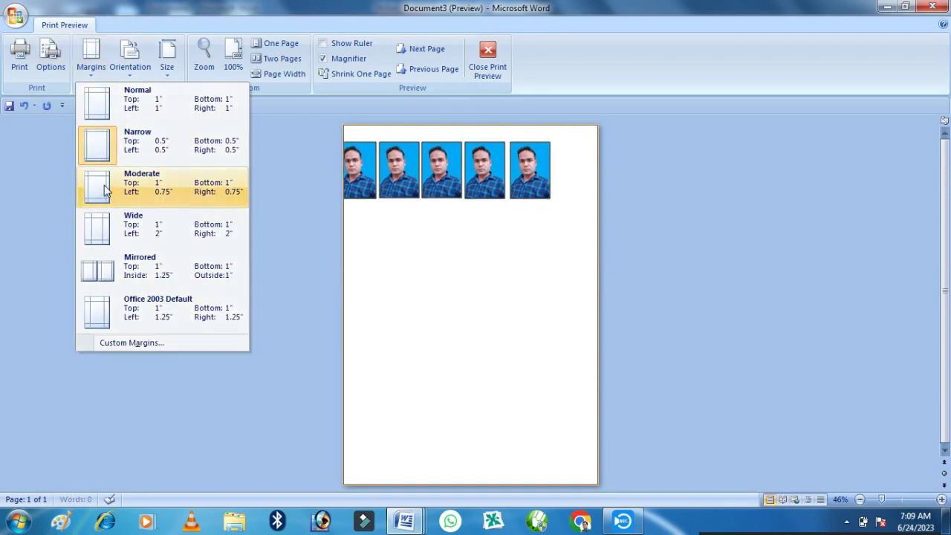
left_click(104, 185)
left_click(97, 67)
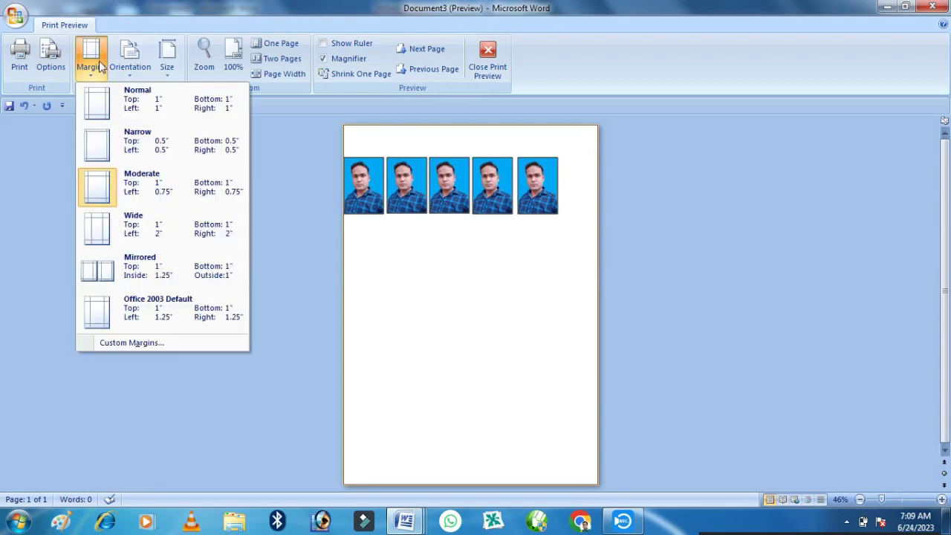
left_click(144, 312)
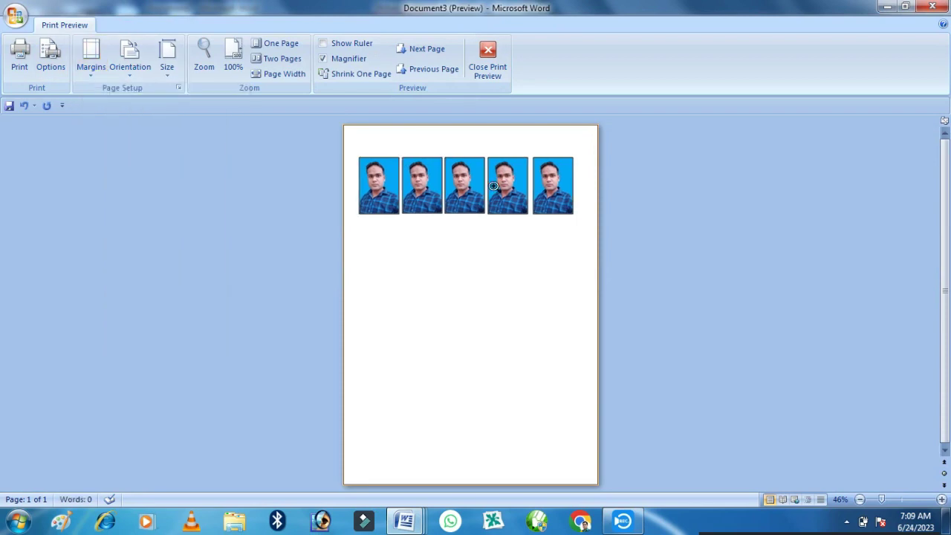
Check the Print dialog, cancel without printing, and close Print Preview
left_click(22, 66)
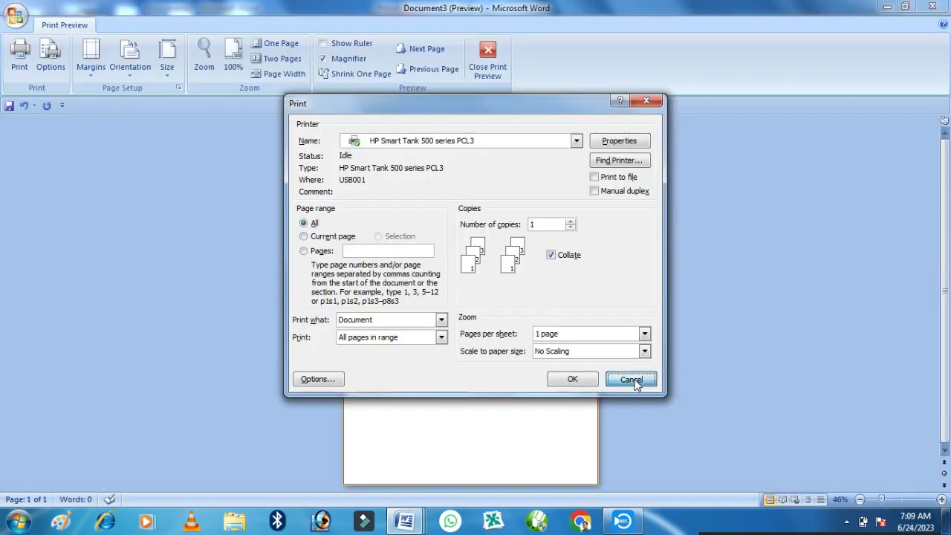
left_click(634, 379)
left_click(496, 59)
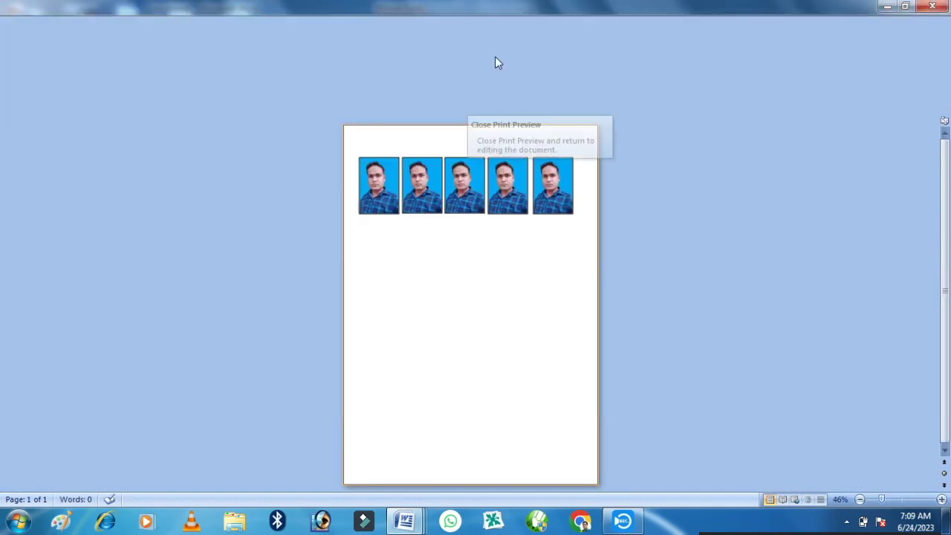